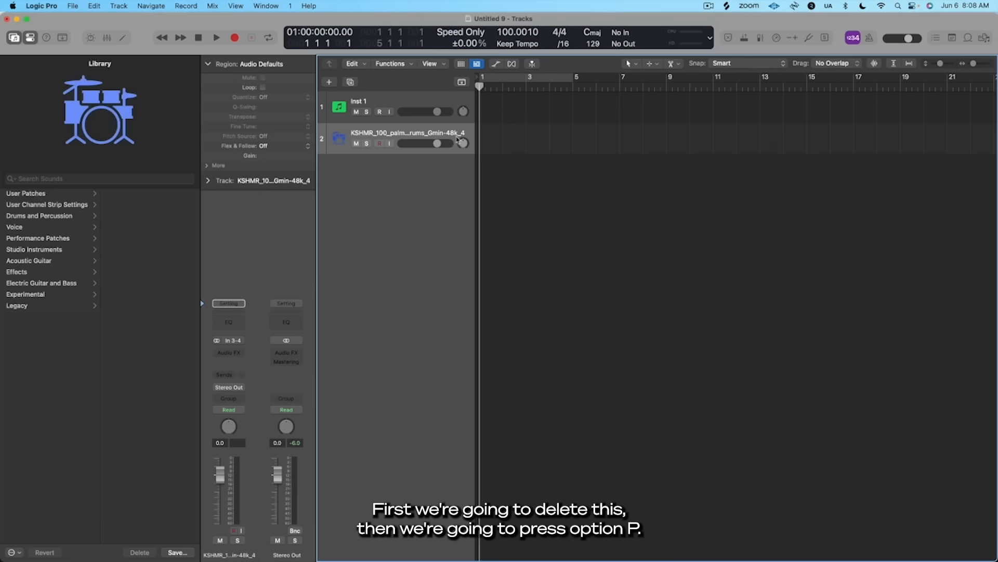
# - Delete the KSHMR drum loop track and set the Smart Tempo defaults for new recordings and imported files to On + Align Bars and Beats
pyautogui.press('super+BackSpace')
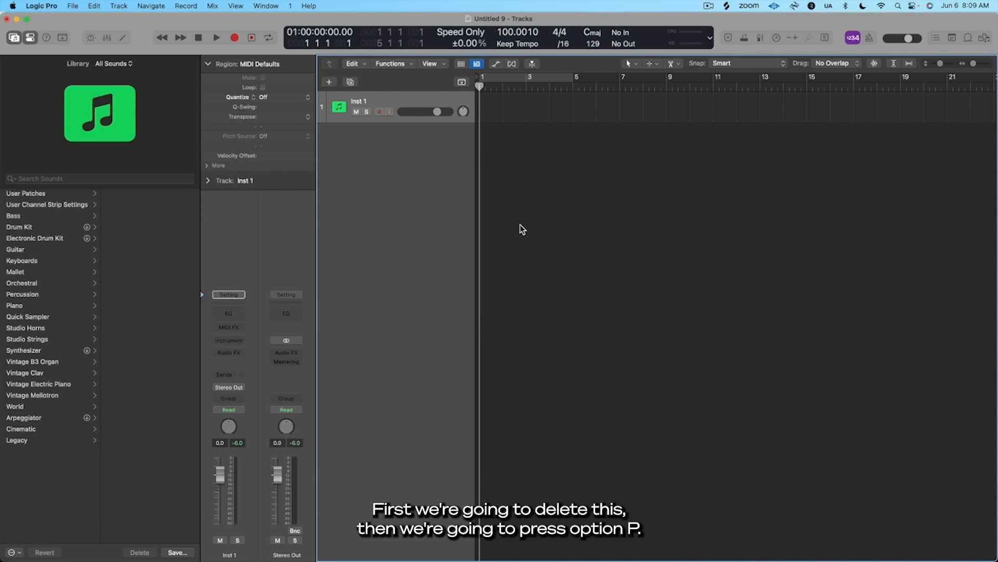
pyautogui.hotkey('alt', 'p')
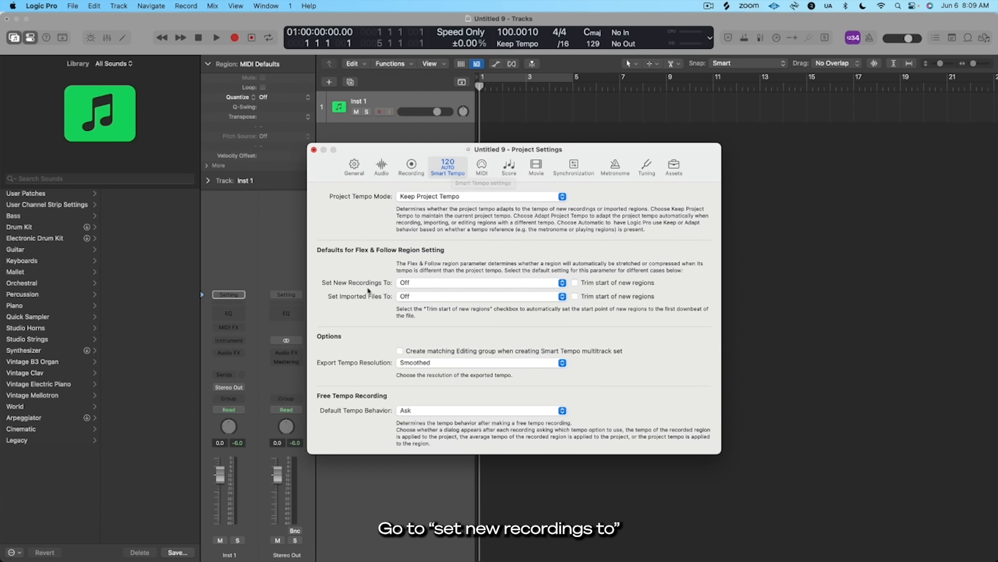
pyautogui.click(563, 284)
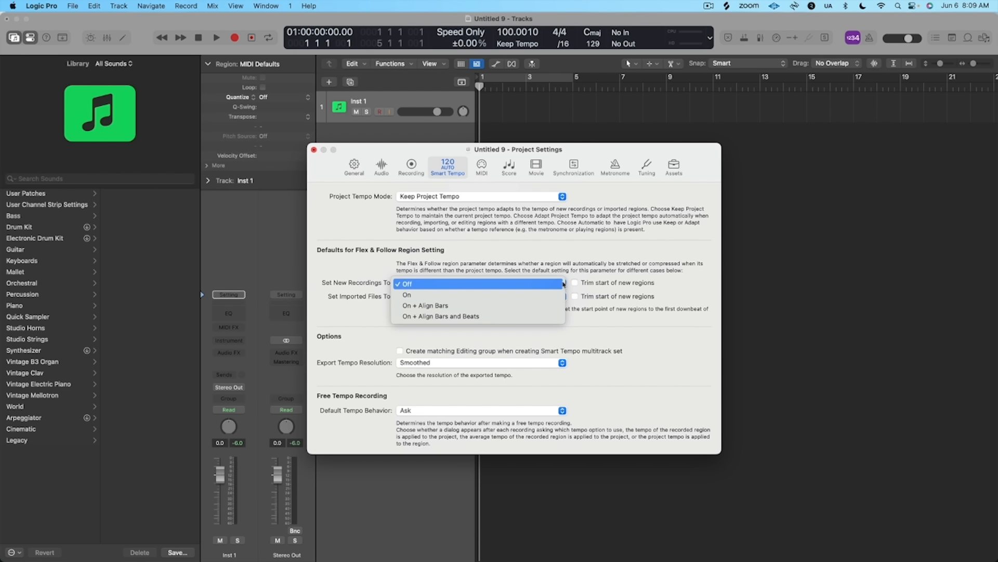
pyautogui.click(532, 317)
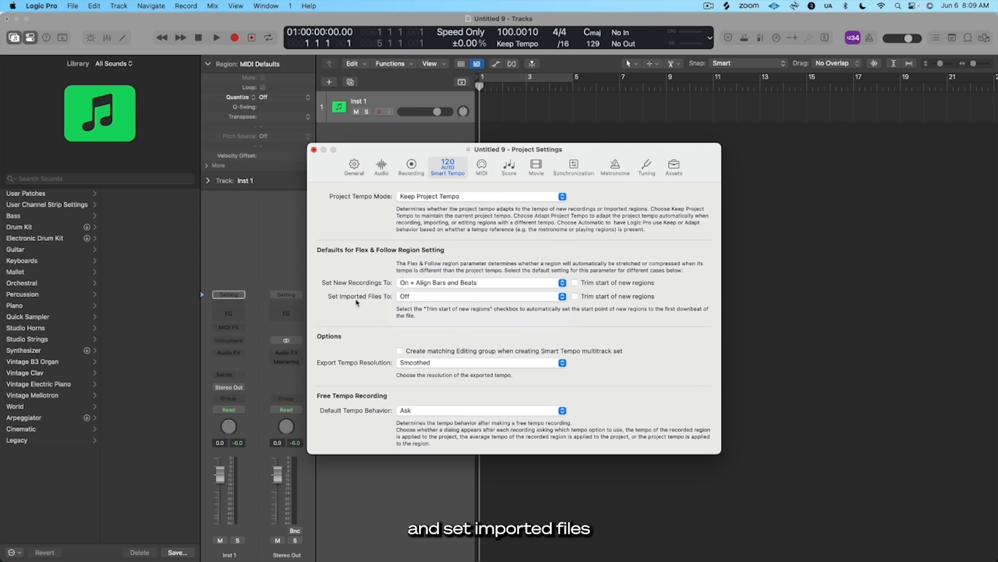
pyautogui.click(562, 296)
pyautogui.click(545, 329)
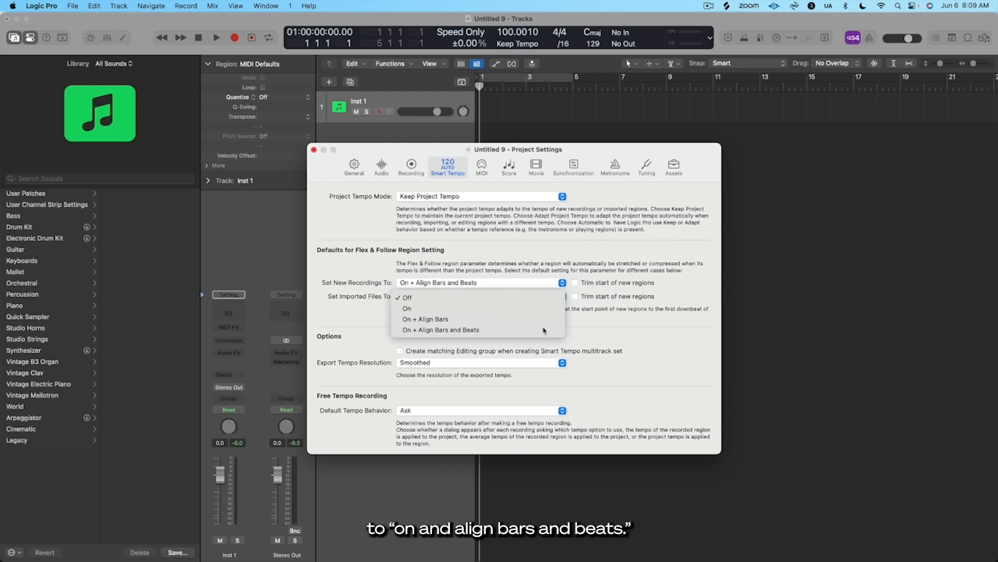
# - Set the project tempo to 120 BPM
pyautogui.click(508, 31)
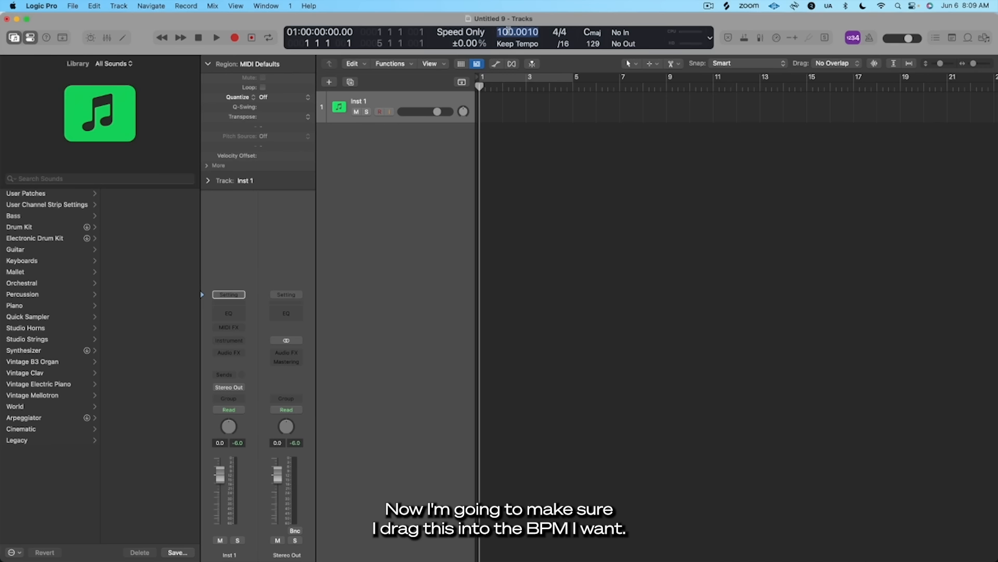
pyautogui.write('120')
pyautogui.press('Return')
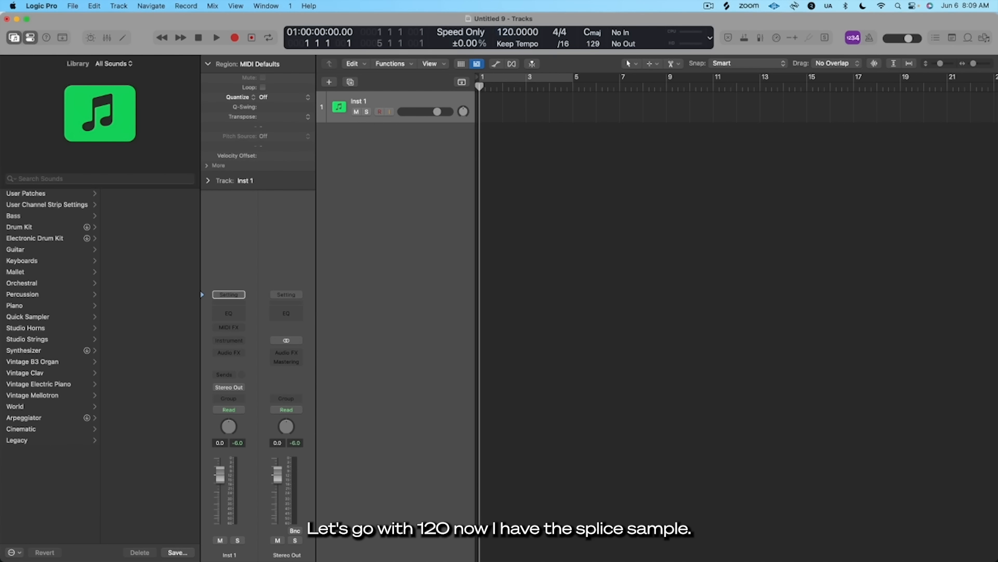
# - Add KSHMR_100_palm_trees_drums_Gmin.wav from Splice to a new track at bar 11, declining its tempo information and suppressing the question in future
pyautogui.click(866, 541)
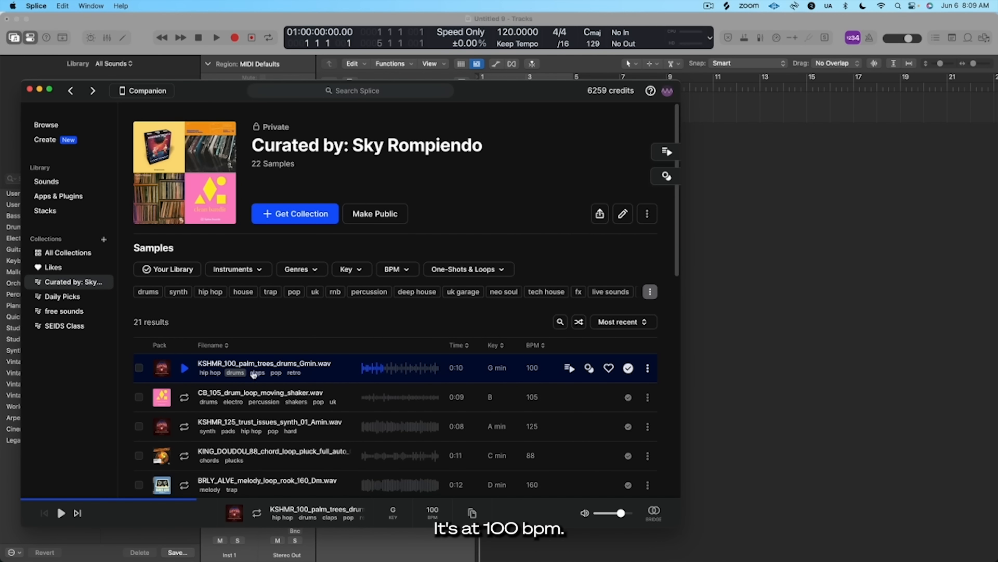
pyautogui.moveTo(276, 368); pyautogui.dragTo(721, 136)
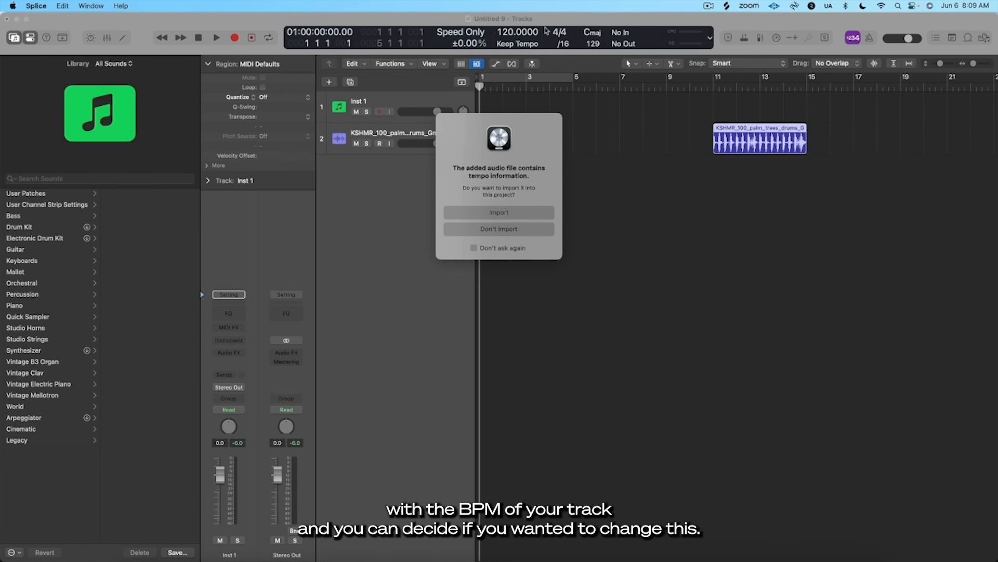
pyautogui.click(473, 248)
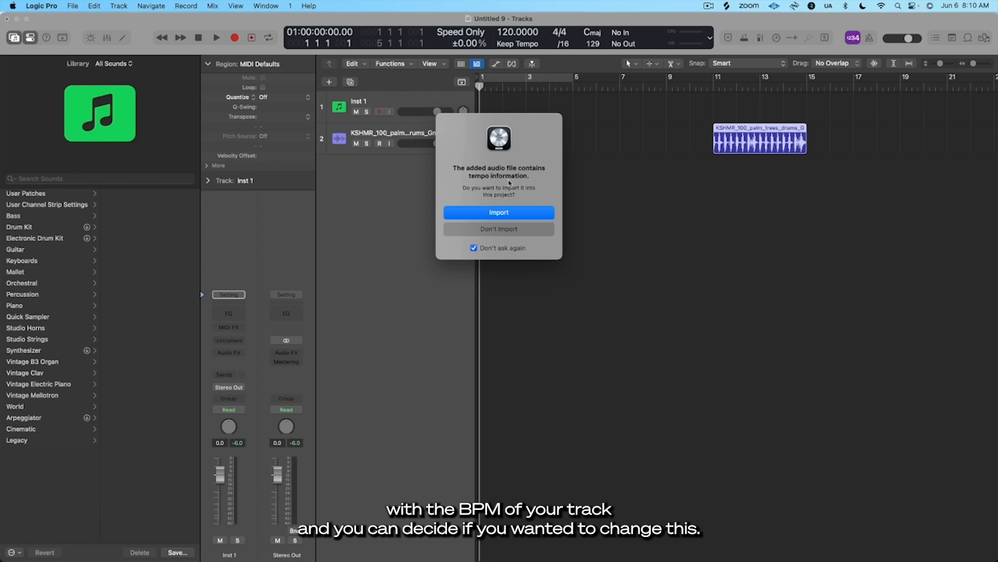
pyautogui.click(498, 229)
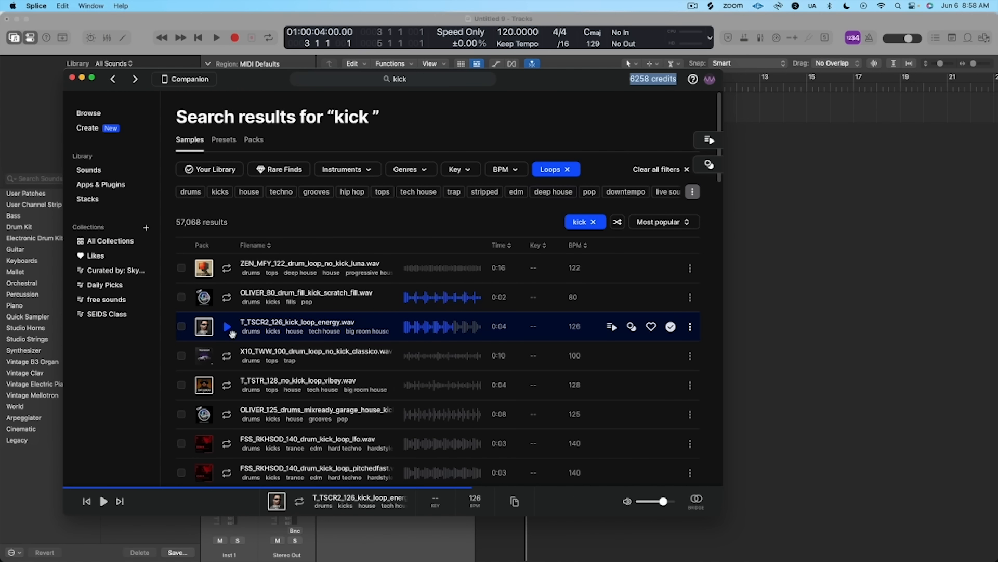
# - Preview T_TSCR2_126_kick_loop_energy.wav in Splice and place it on a new audio track at bar 3 of the Logic project
pyautogui.click(227, 327)
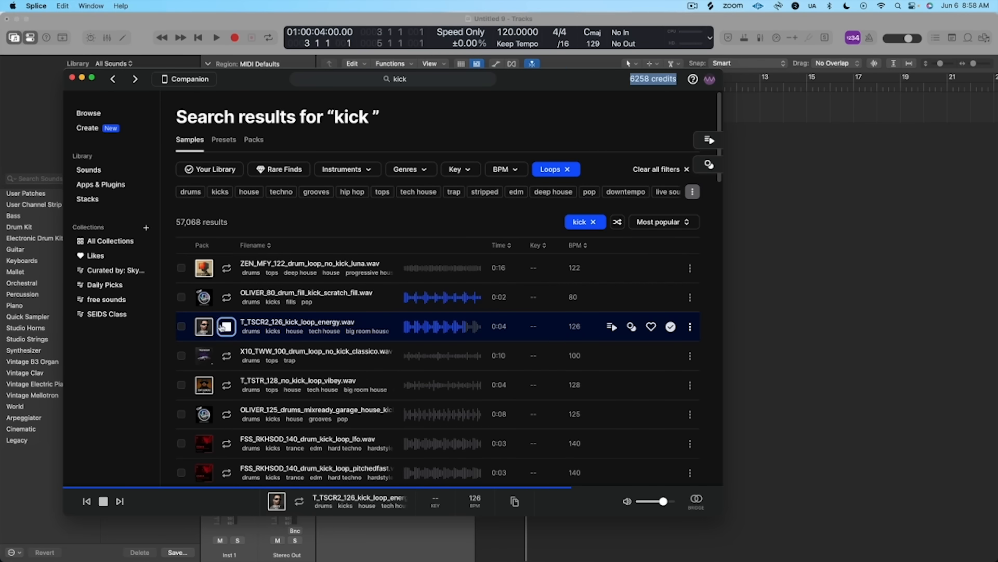
pyautogui.click(224, 326)
pyautogui.moveTo(367, 324); pyautogui.dragTo(771, 141)
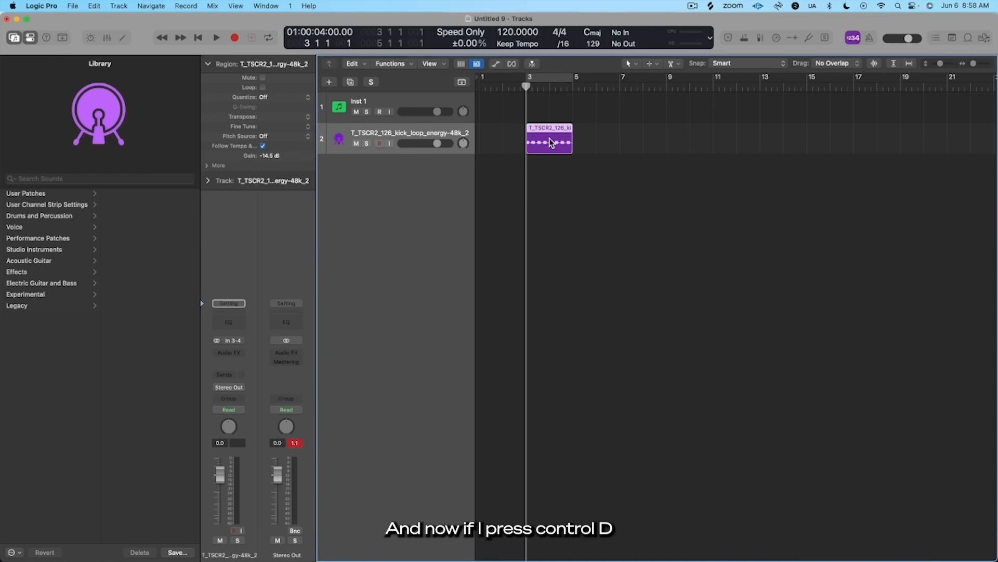
# - Run Drum Replacement/Doubling on the kick loop region and open the generated MIDI region in the Piano Roll
pyautogui.hotkey('ctrl', 'd')
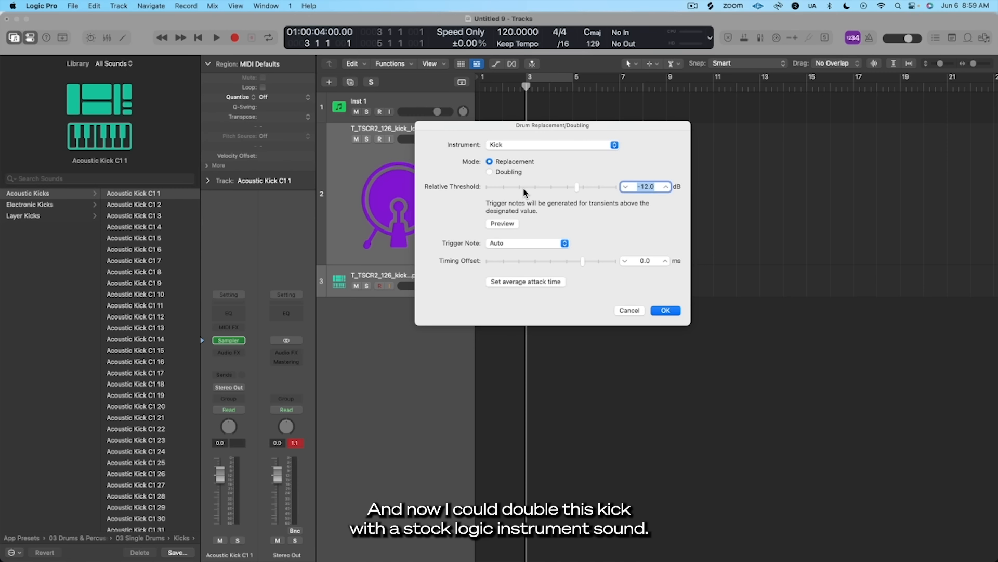
pyautogui.click(563, 291)
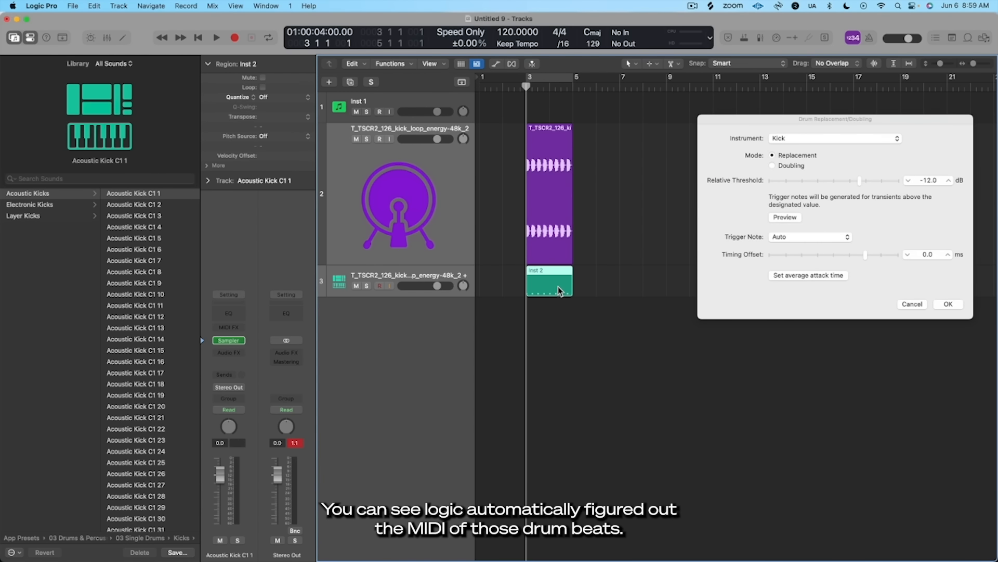
pyautogui.doubleClick(560, 290)
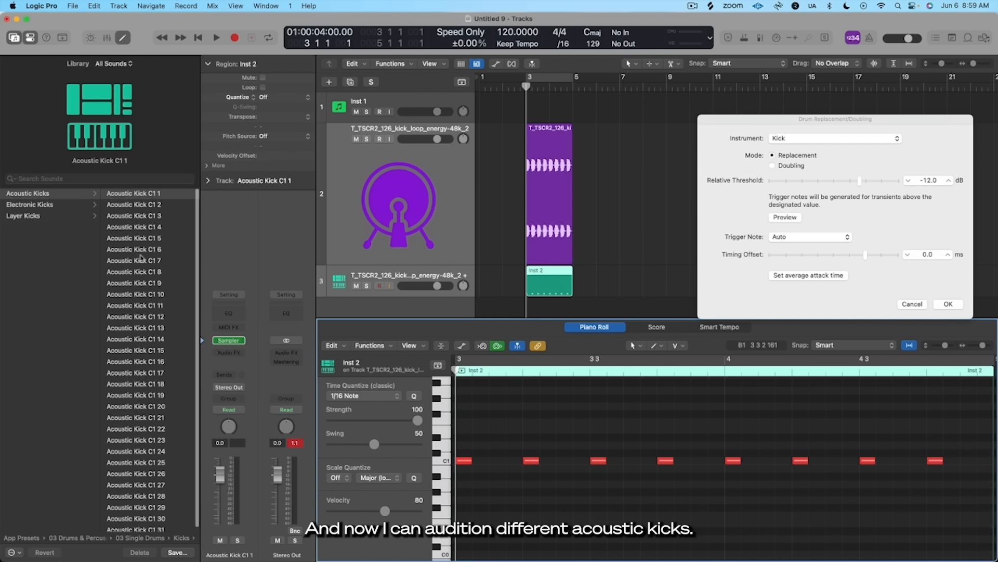
# - Set the cycle range to the generated kick MIDI region and play it with the original kick loop muted
pyautogui.click(581, 282)
pyautogui.press('s')
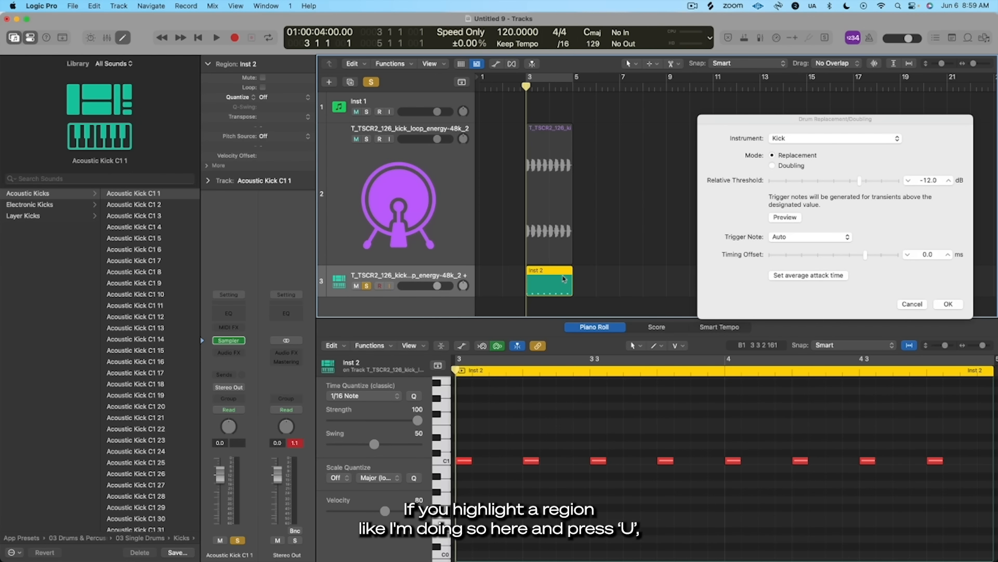
pyautogui.press('u')
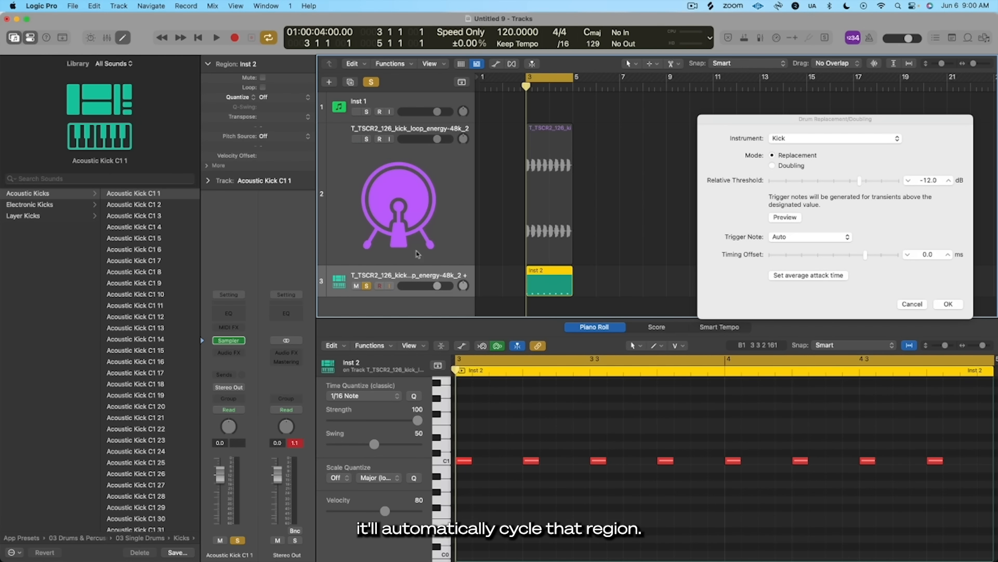
pyautogui.press('s')
pyautogui.press('space')
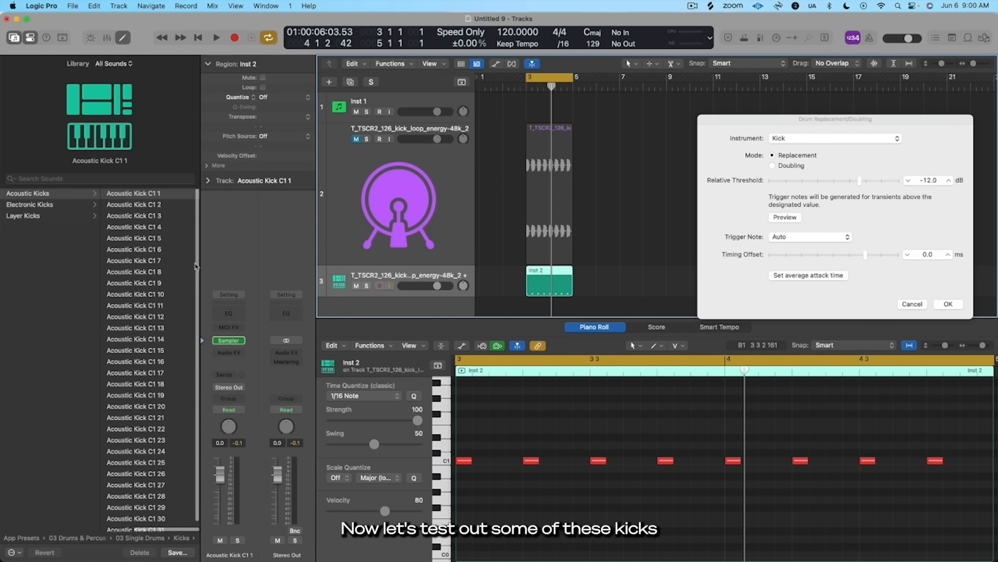
# - Audition Acoustic Kick C1 11, 18 and 24 during playback, and choose Acoustic Kick C1 27 for the generated kick track
pyautogui.press('space')
pyautogui.click(138, 305)
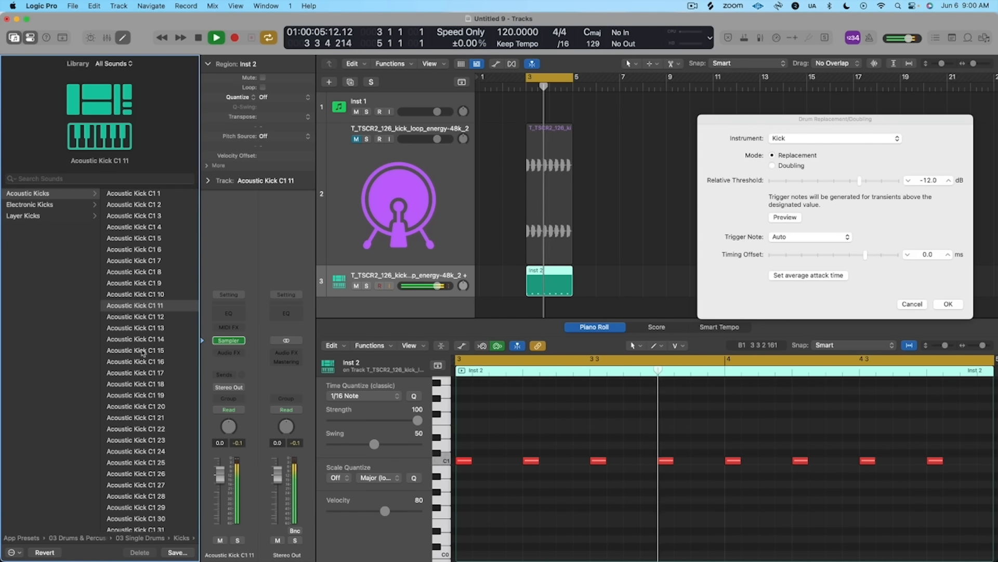
pyautogui.click(149, 386)
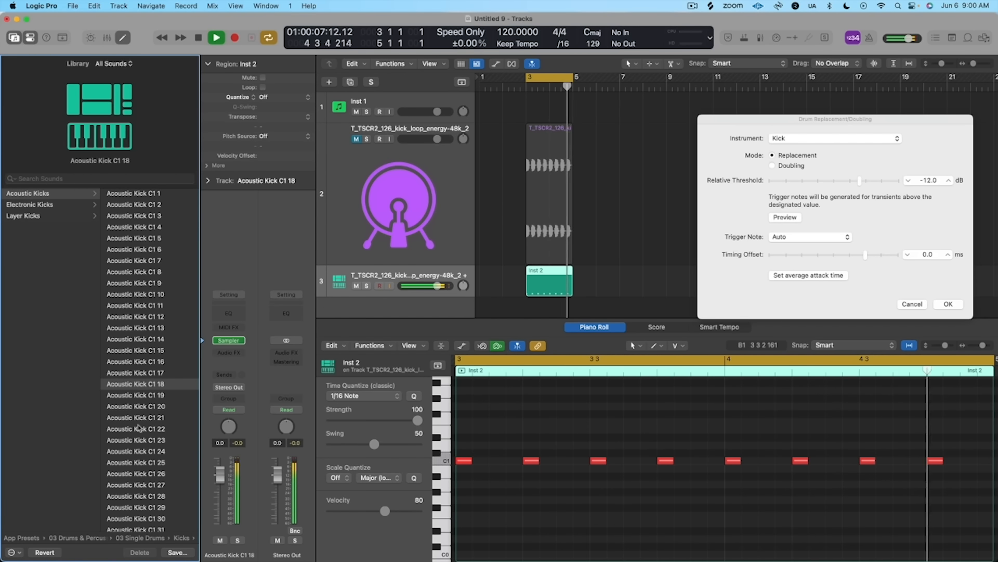
pyautogui.click(139, 453)
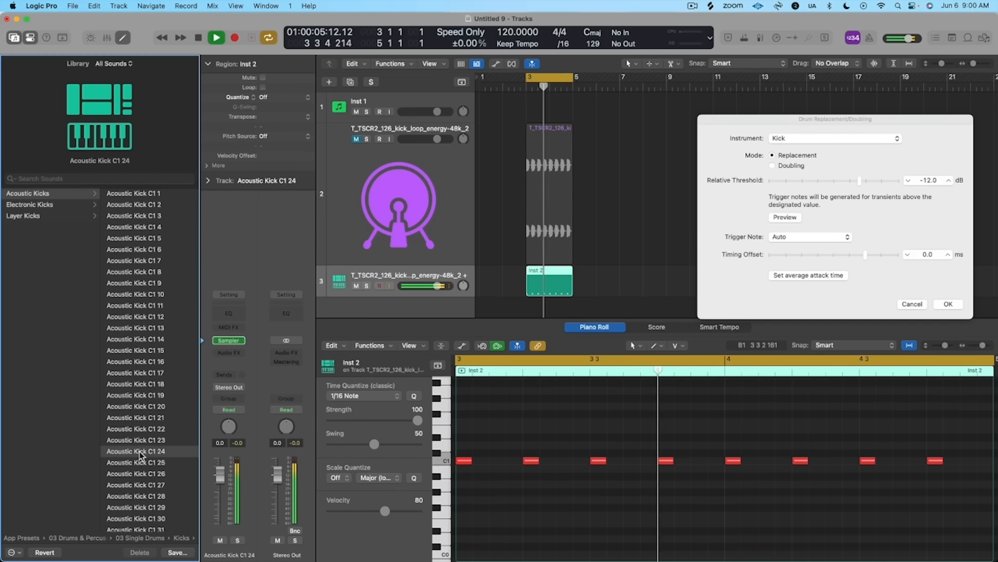
pyautogui.click(140, 486)
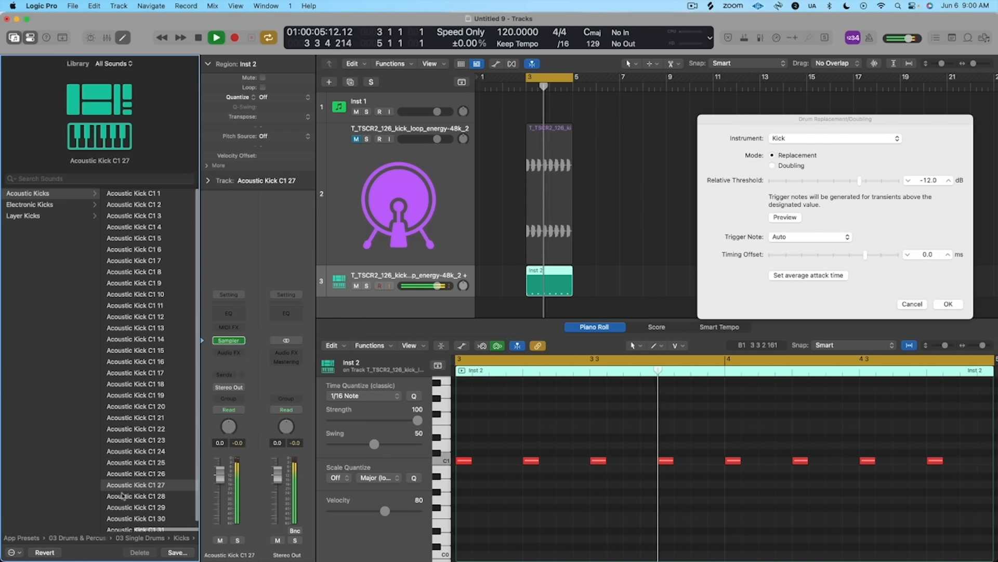
pyautogui.press('space')
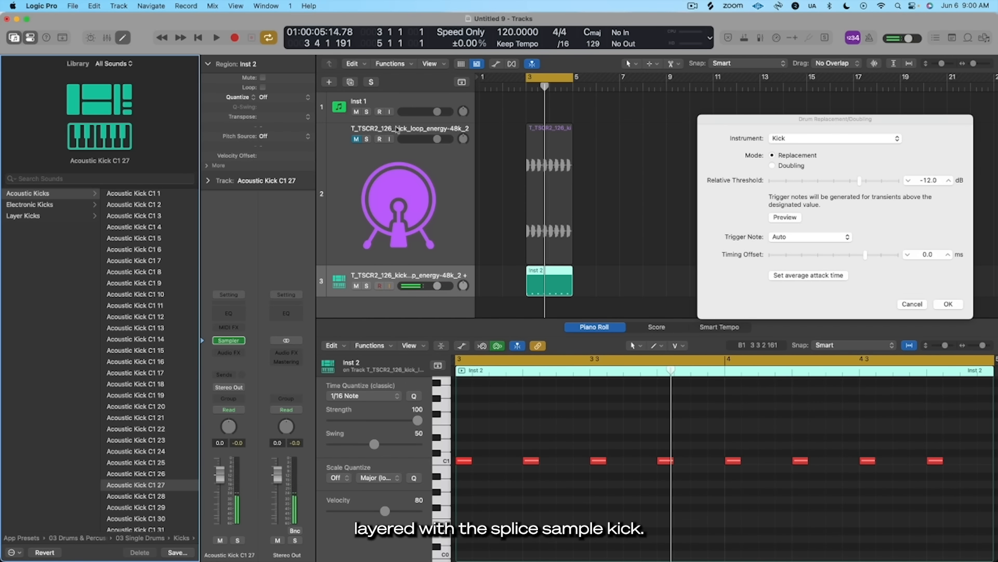
# - Unmute the kick loop and balance the layers during playback, lowering the generated kick to about -2.7 dB and slightly raising the loop
pyautogui.click(356, 138)
pyautogui.press('space')
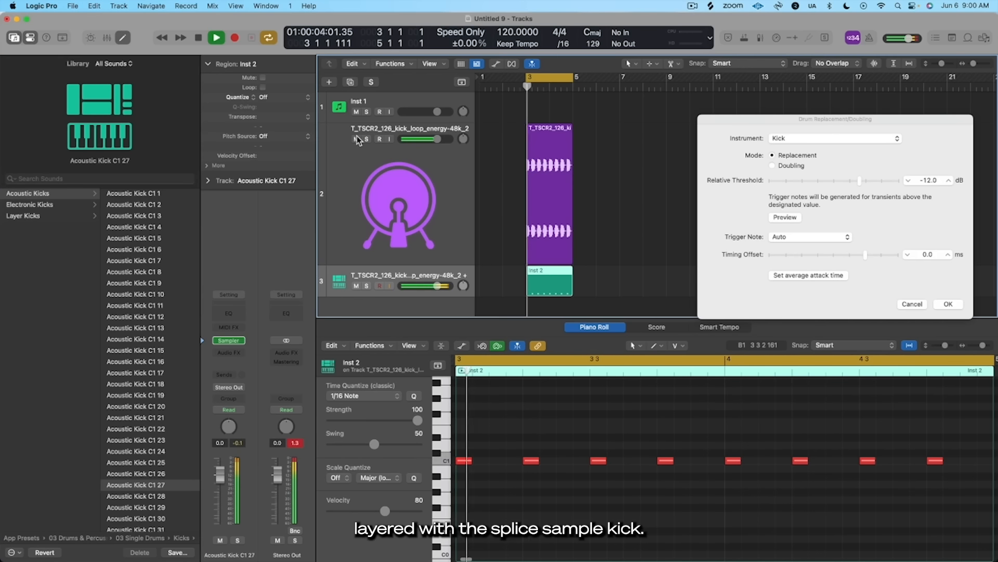
pyautogui.moveTo(437, 285); pyautogui.dragTo(422, 286)
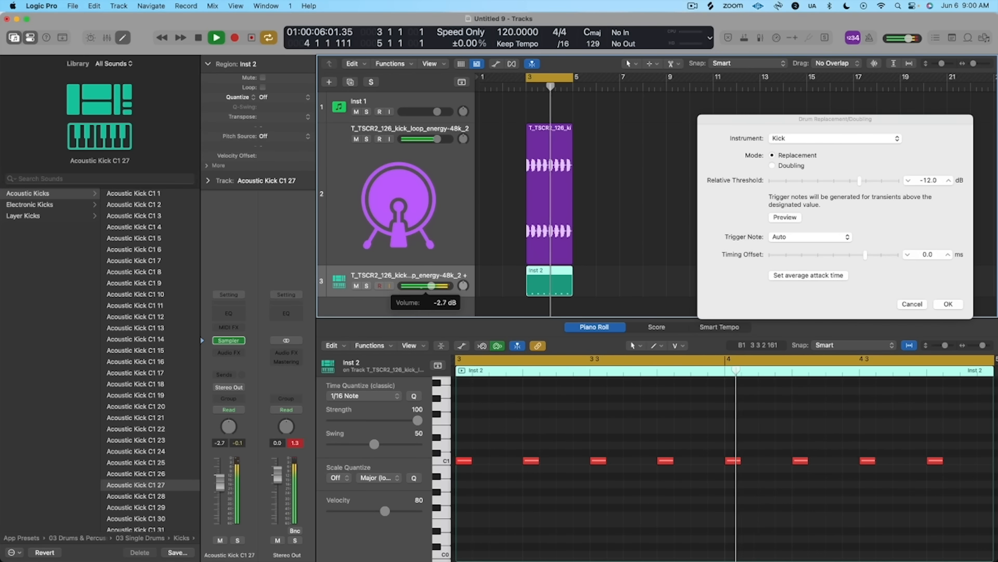
pyautogui.moveTo(437, 139); pyautogui.dragTo(440, 139)
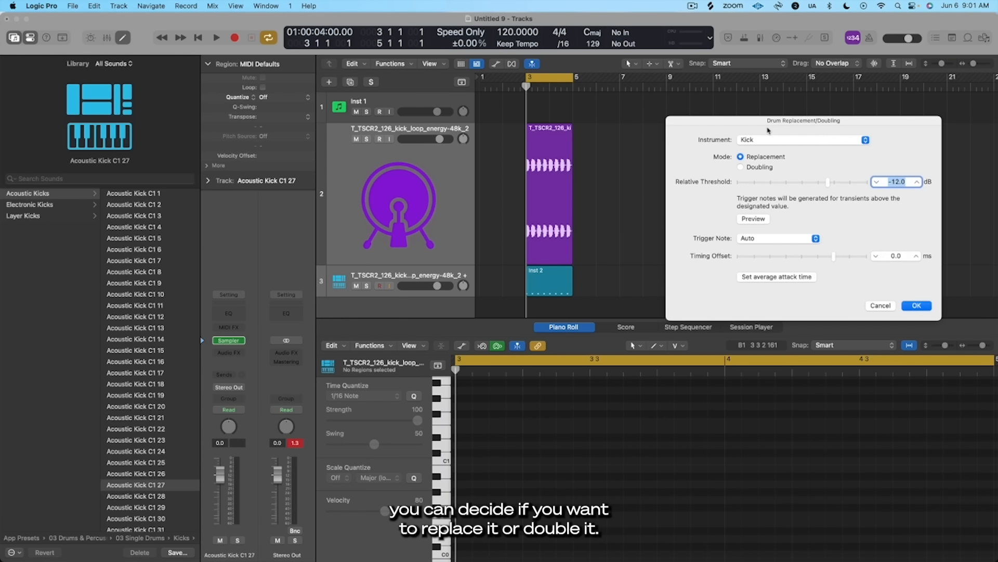
# - Apply the kick replacement dialog in Doubling mode and play the layered kick
pyautogui.click(741, 167)
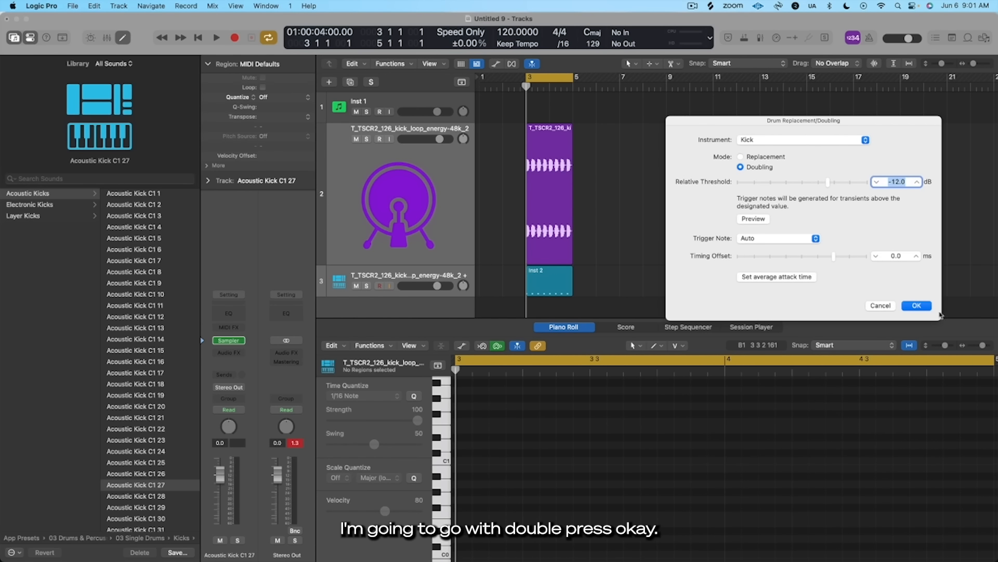
pyautogui.click(920, 305)
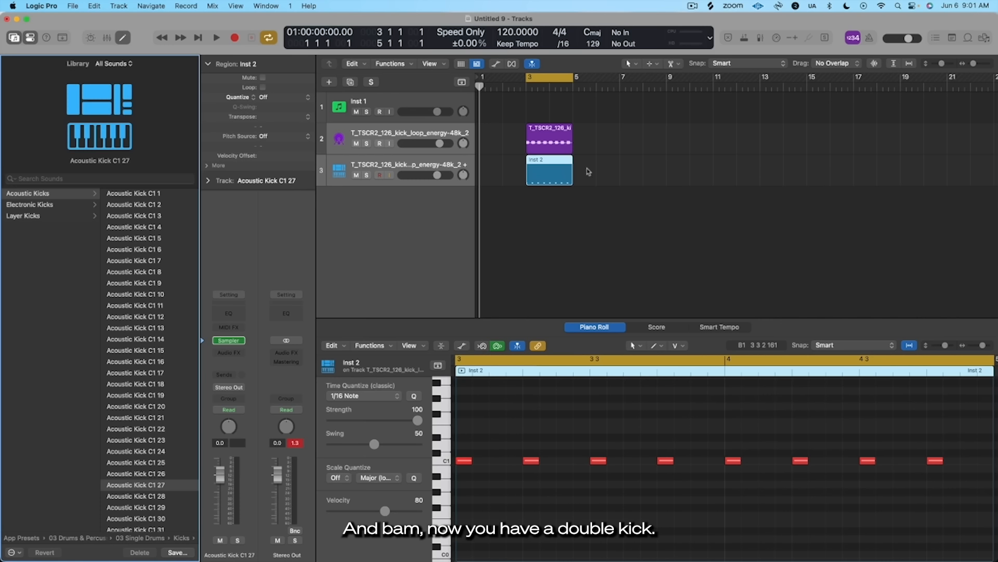
pyautogui.press('space')
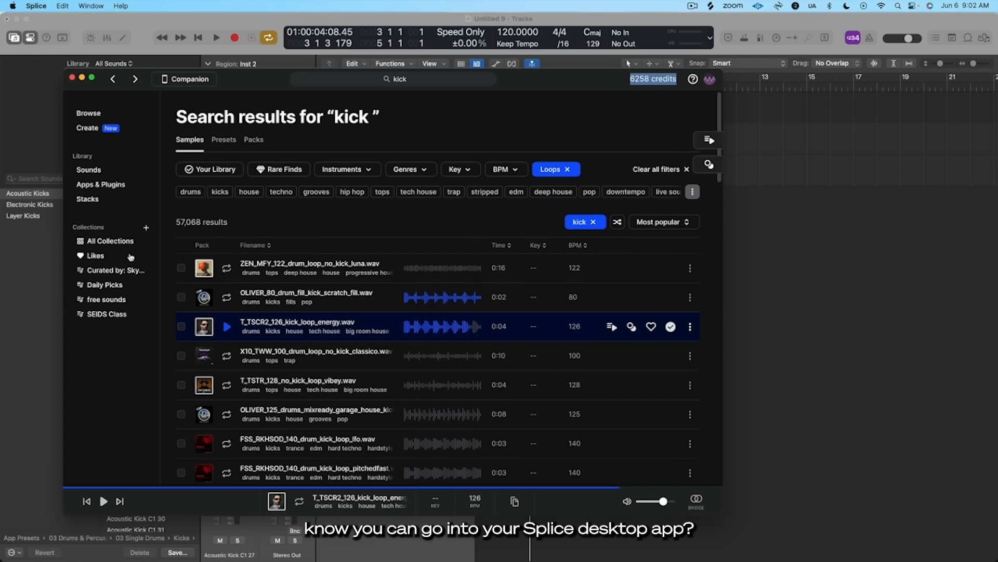
# - Filter the Likes collection in Splice to one-shot samples in the key of C major
pyautogui.click(130, 256)
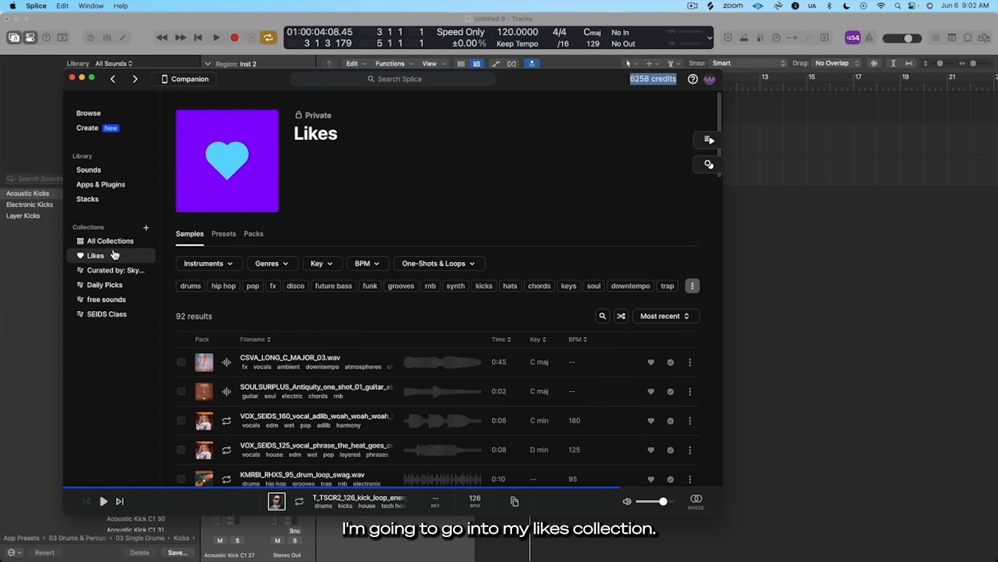
pyautogui.click(436, 263)
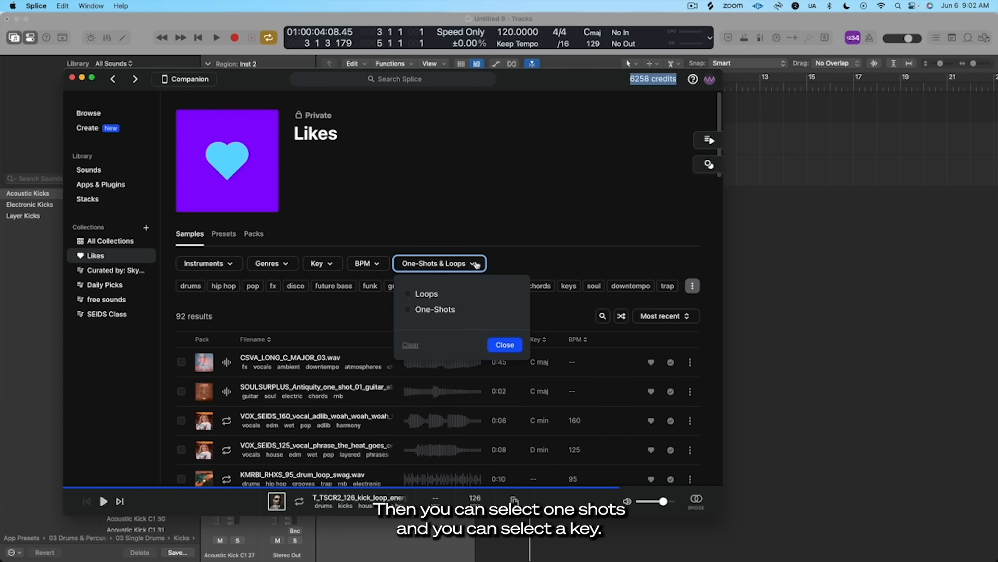
pyautogui.click(407, 311)
pyautogui.click(321, 263)
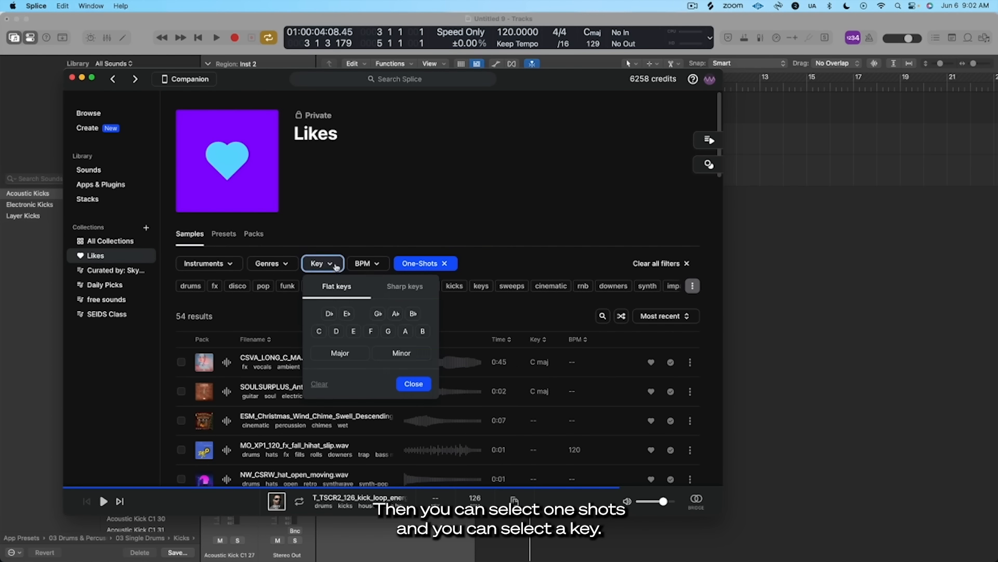
pyautogui.click(319, 331)
pyautogui.click(340, 353)
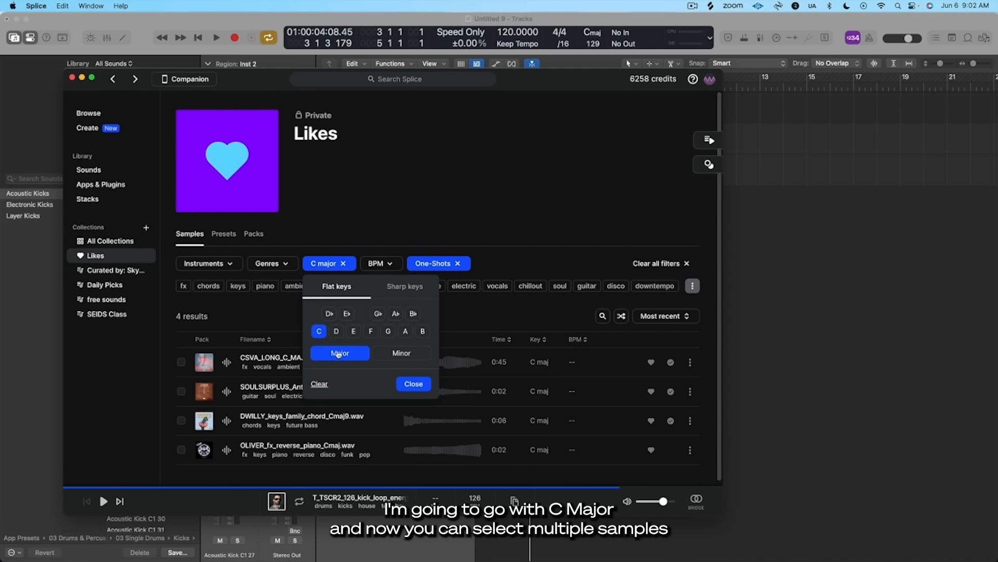
pyautogui.click(414, 384)
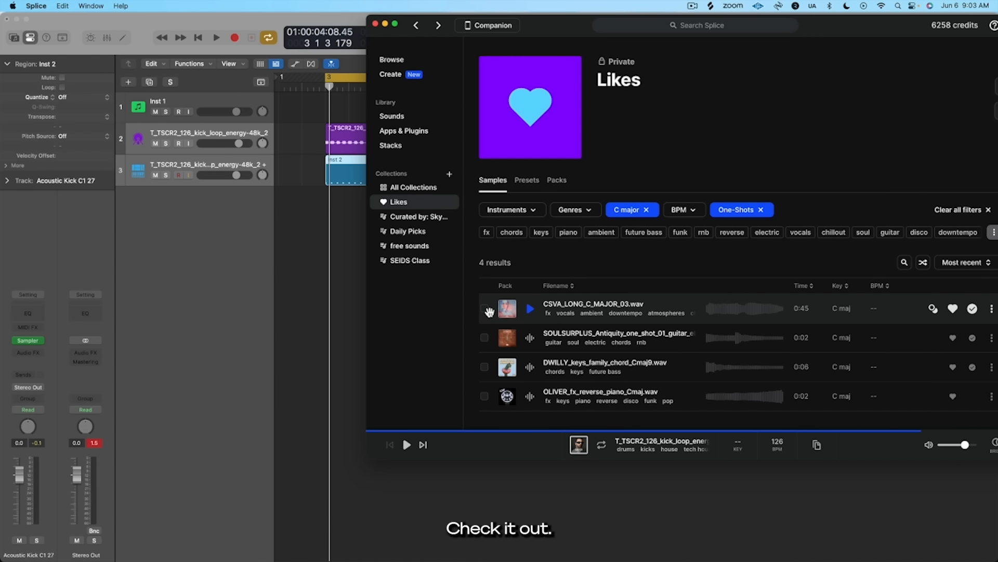
# - Select all four C major one-shots in the Likes collection and load them into a new Sampler track in Logic Pro
pyautogui.click(487, 311)
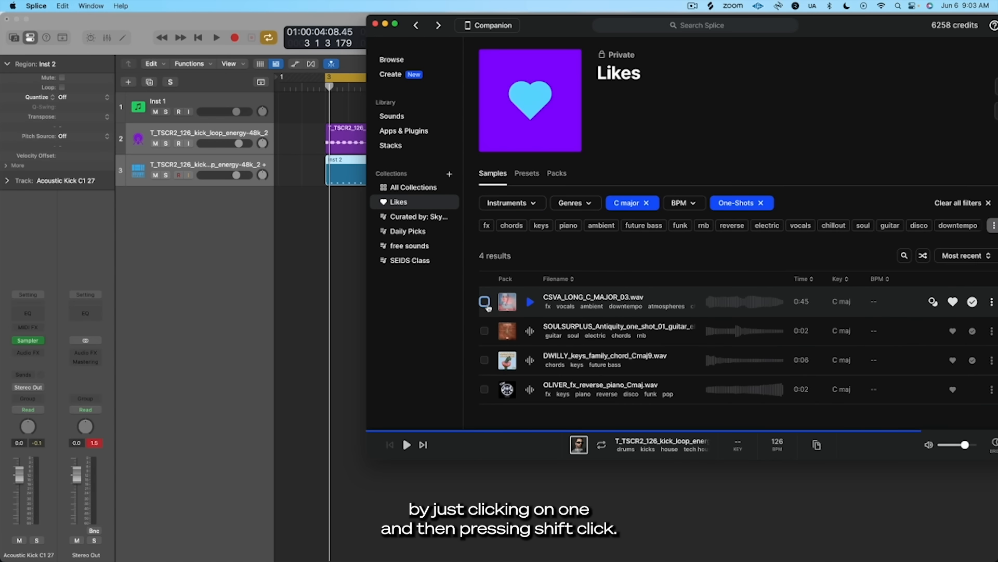
pyautogui.click(485, 302)
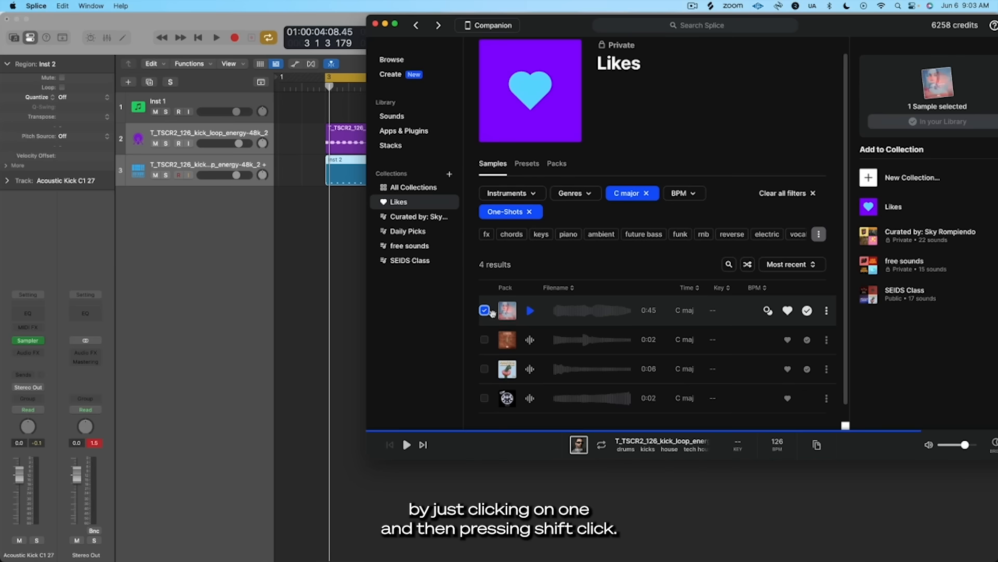
pyautogui.keyDown('shift'); pyautogui.click(485, 398); pyautogui.keyUp('shift')
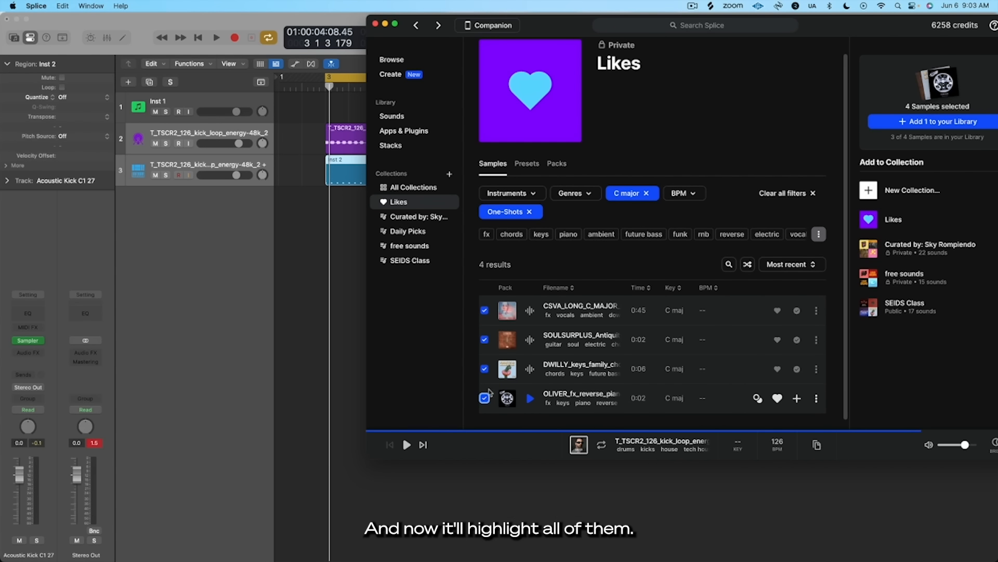
pyautogui.moveTo(493, 305); pyautogui.dragTo(206, 263)
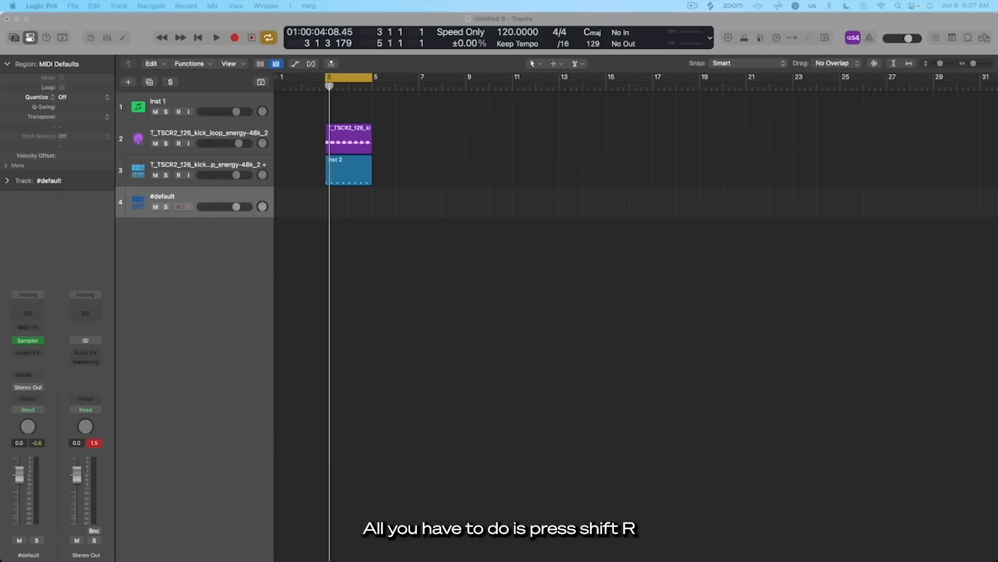
# - Try capturing the MIDI just played on the #default track as a recording, and play the cycled section again
pyautogui.hotkey('shift', 'r')
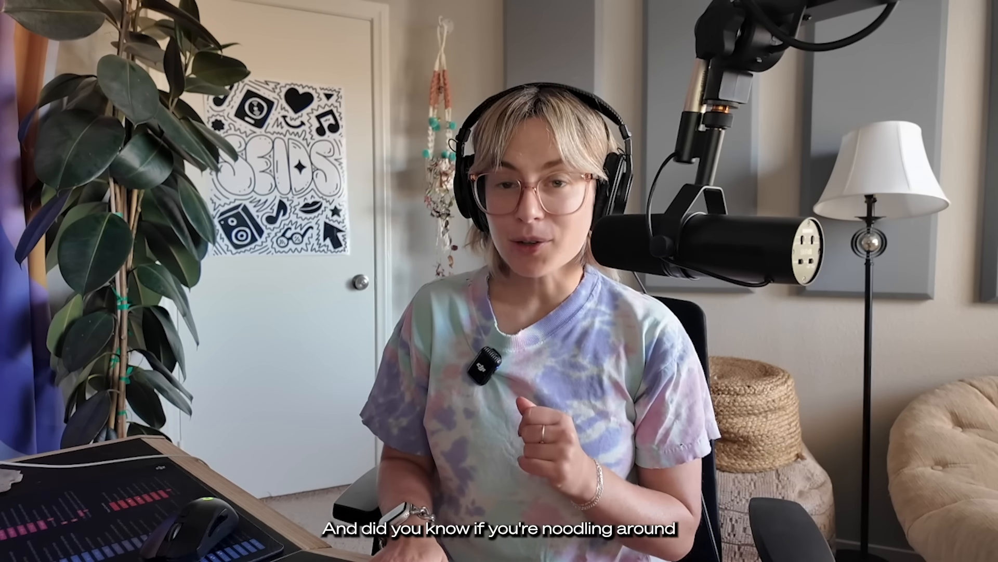
pyautogui.press('Delete')
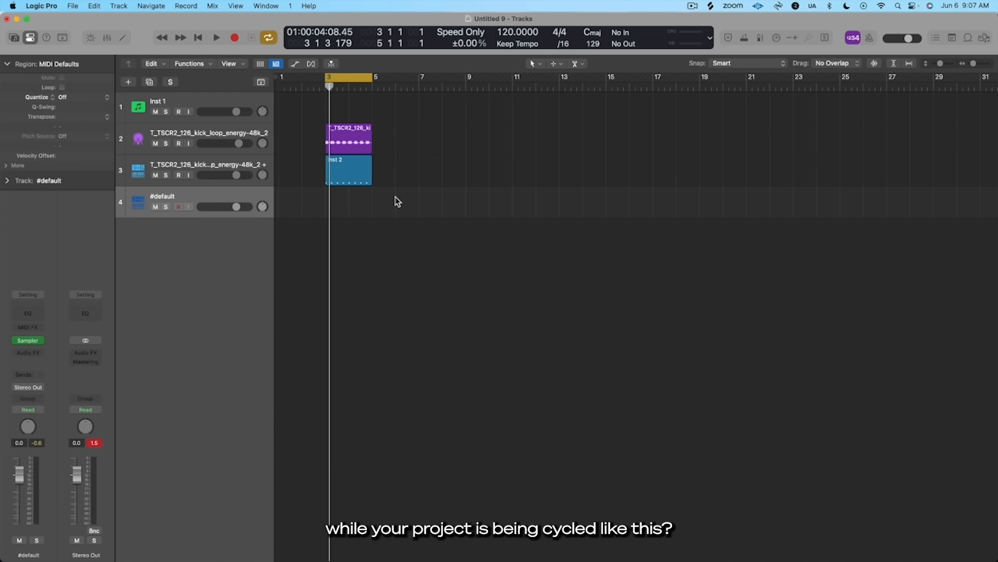
pyautogui.press('space')
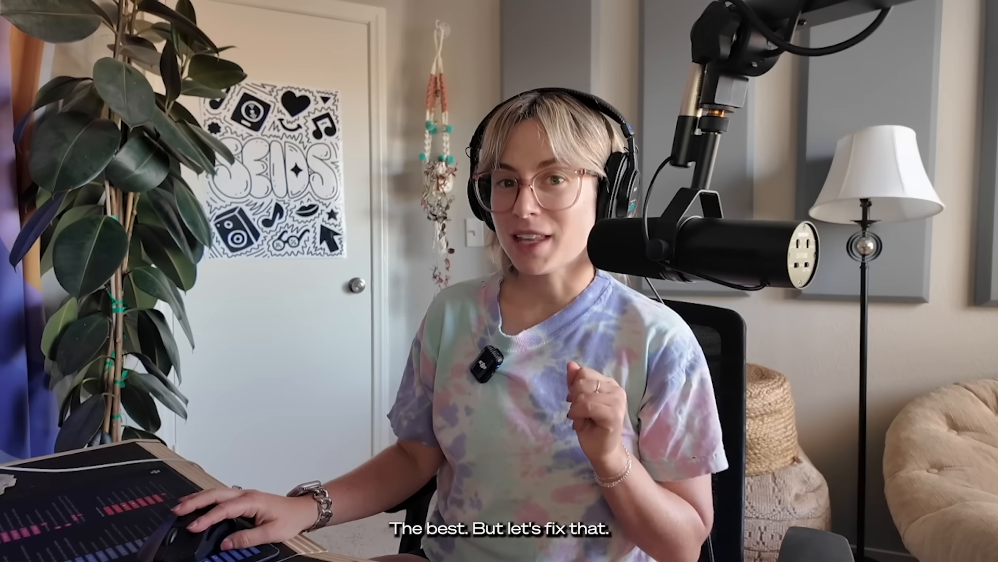
# - Set overlapping MIDI recordings with cycle on to Create Take Folder
pyautogui.click(186, 7)
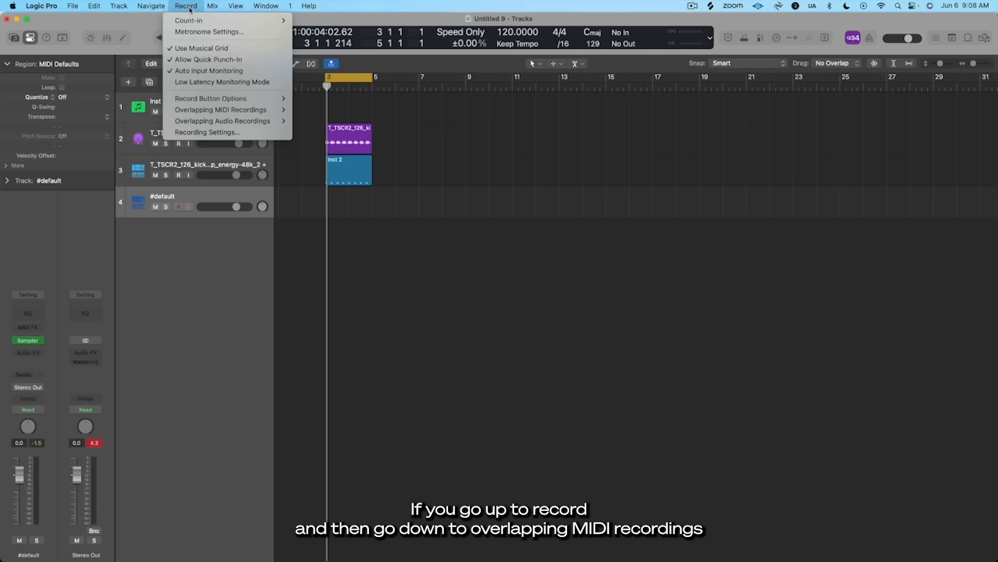
pyautogui.moveTo(221, 110)
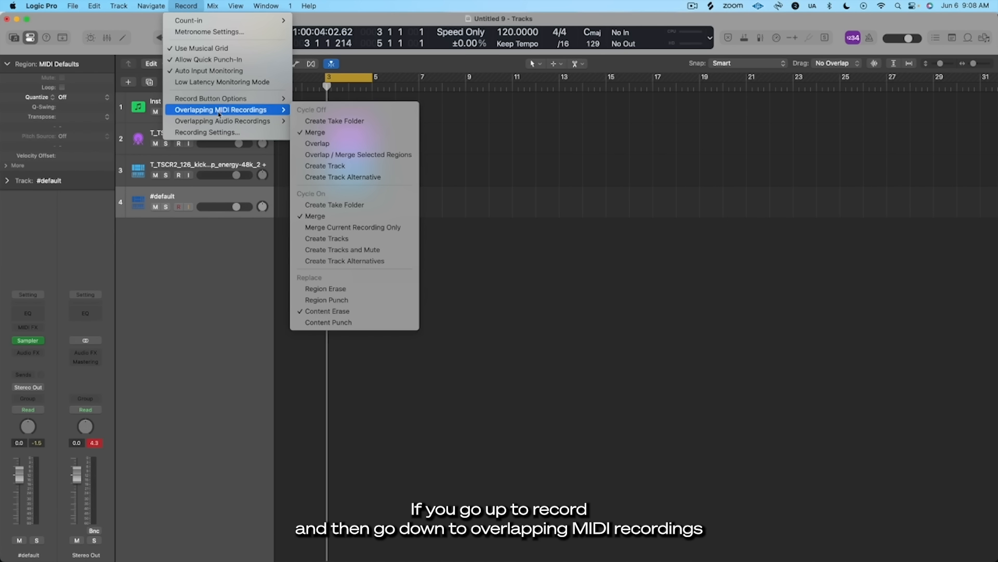
pyautogui.click(352, 205)
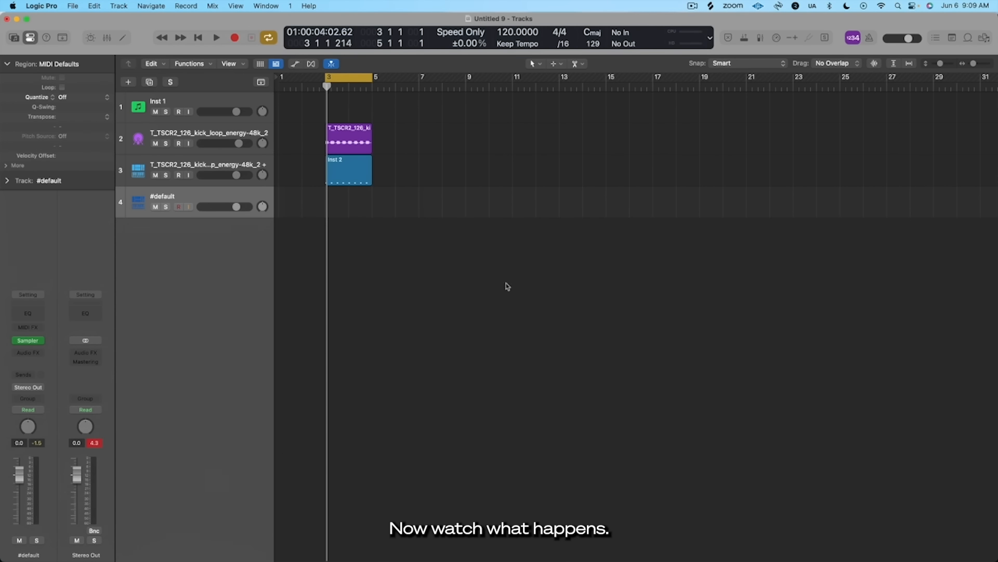
# - Capture the MIDI played over the running cycle as a recording on the #default track, and open the captured region's take folder
pyautogui.press('space')
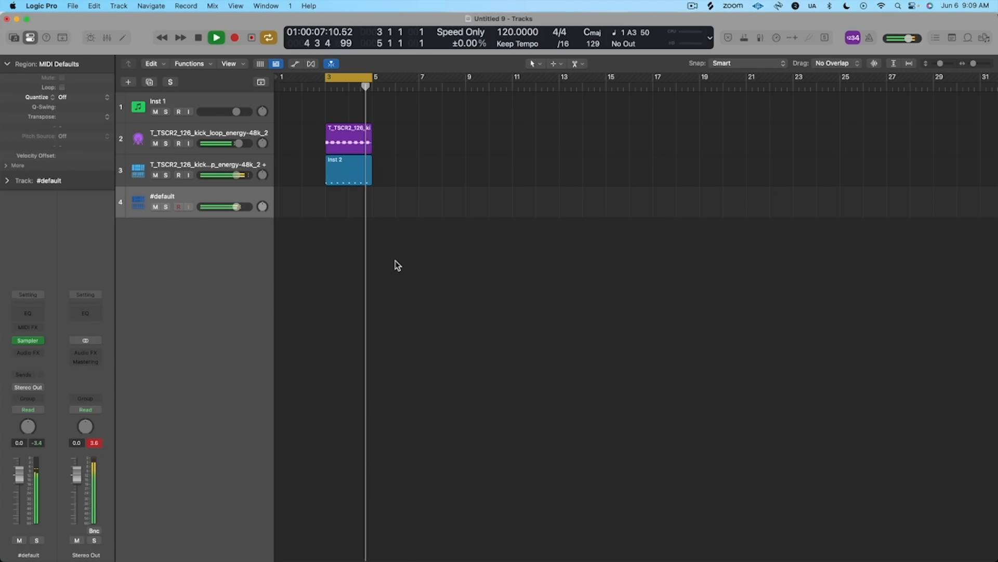
pyautogui.press('space')
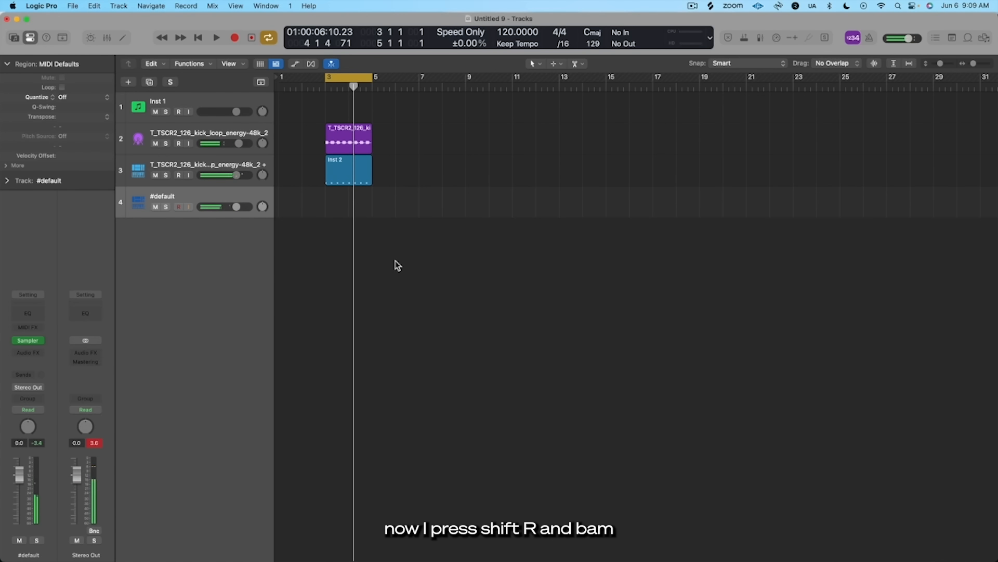
pyautogui.hotkey('shift', 'r')
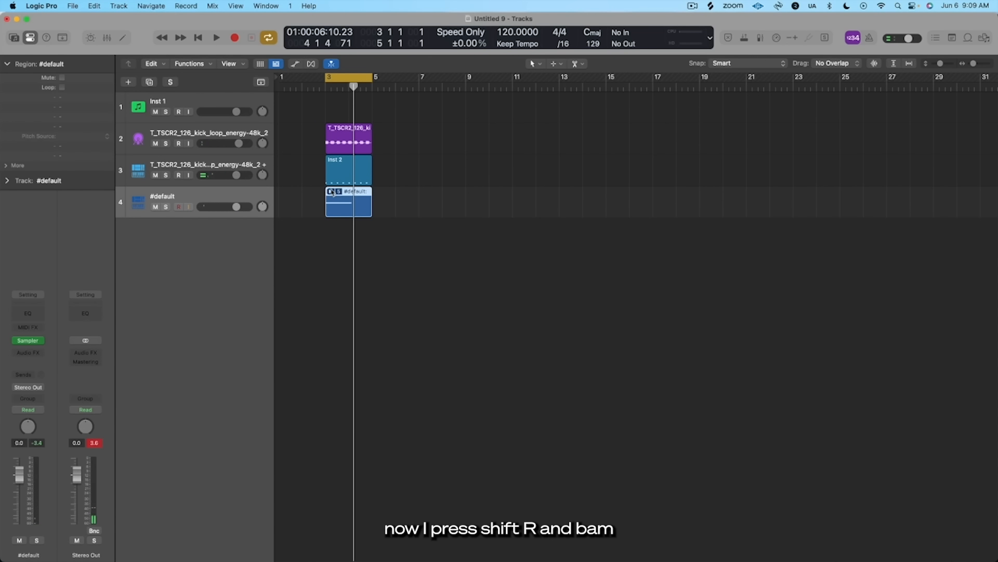
pyautogui.click(332, 192)
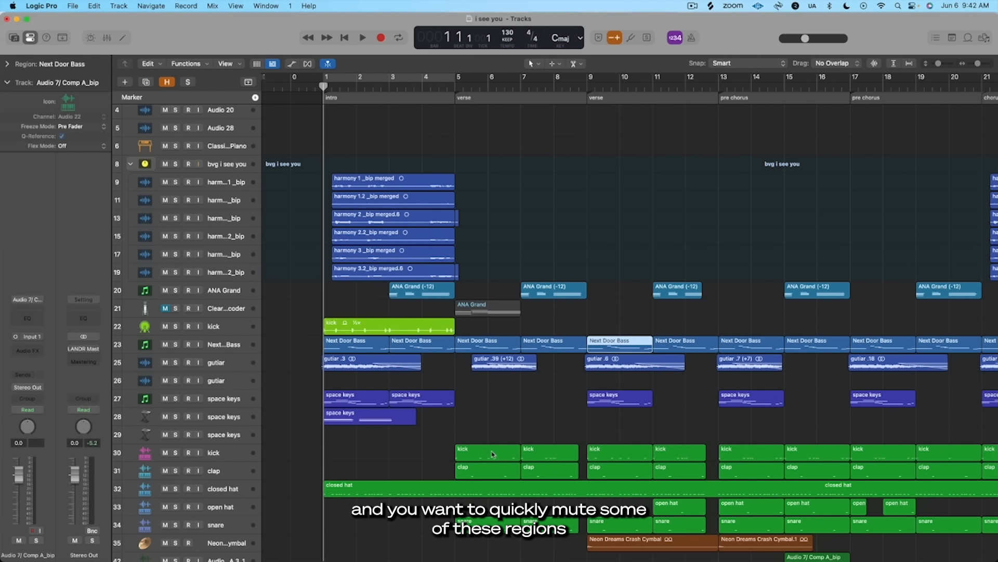
# - Mute the kick regions on track 30 that start at bars 5, 9, 13 and 17
pyautogui.click(489, 456)
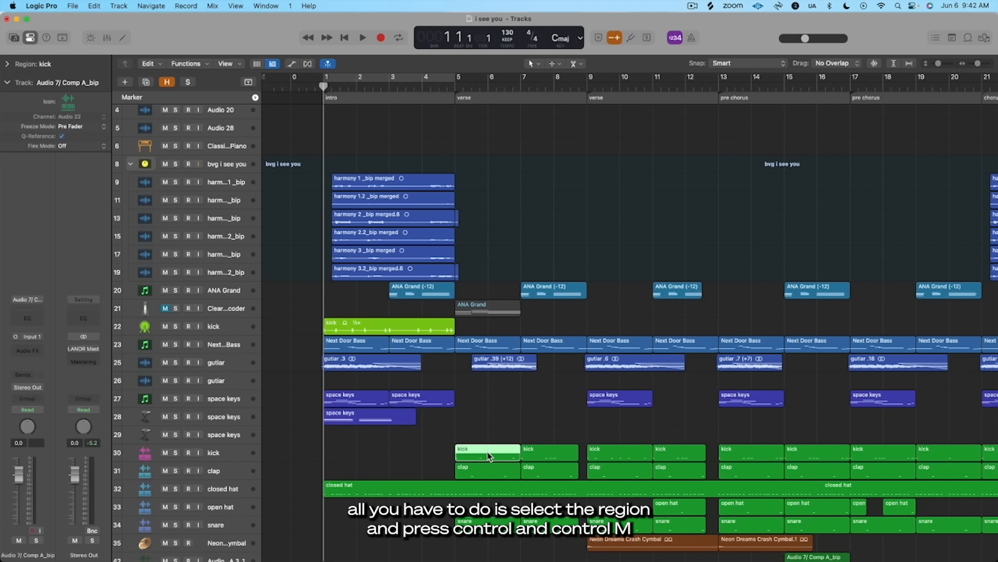
pyautogui.click(630, 453)
pyautogui.hotkey('ctrl', 'm')
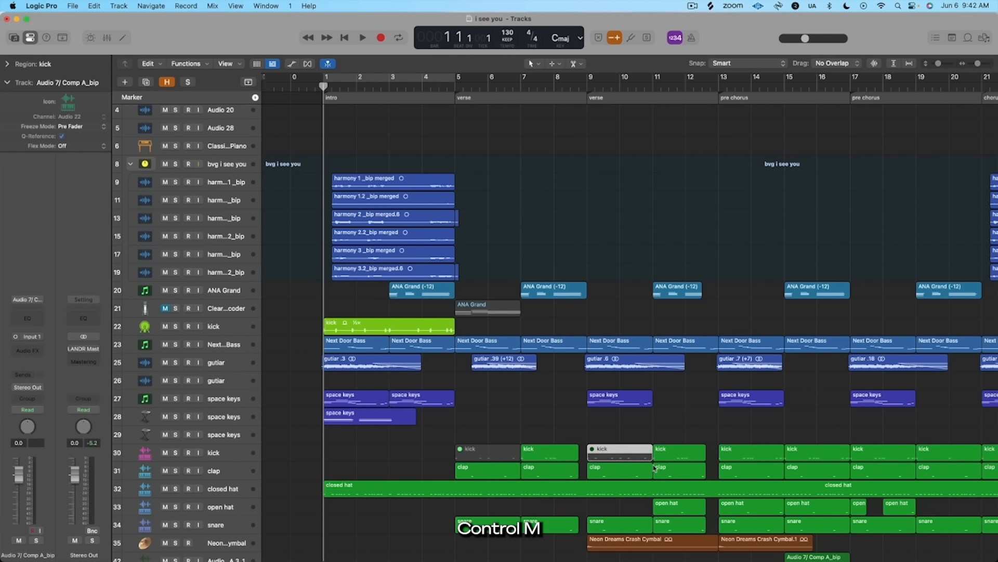
pyautogui.click(729, 452)
pyautogui.hotkey('ctrl', 'm')
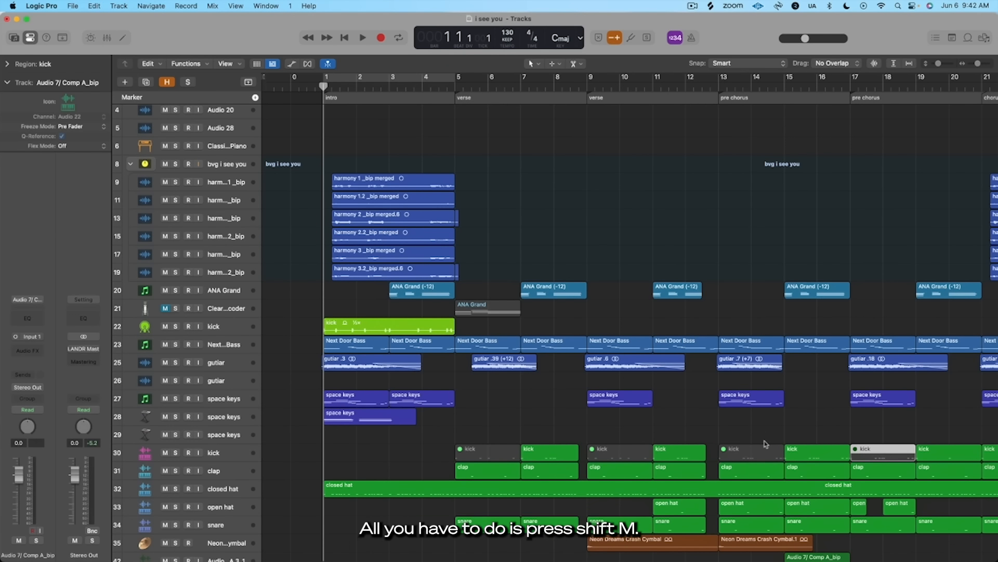
# - Select all muted regions in the project and delete them, and undo the deletion
pyautogui.hotkey('shift', 'm')
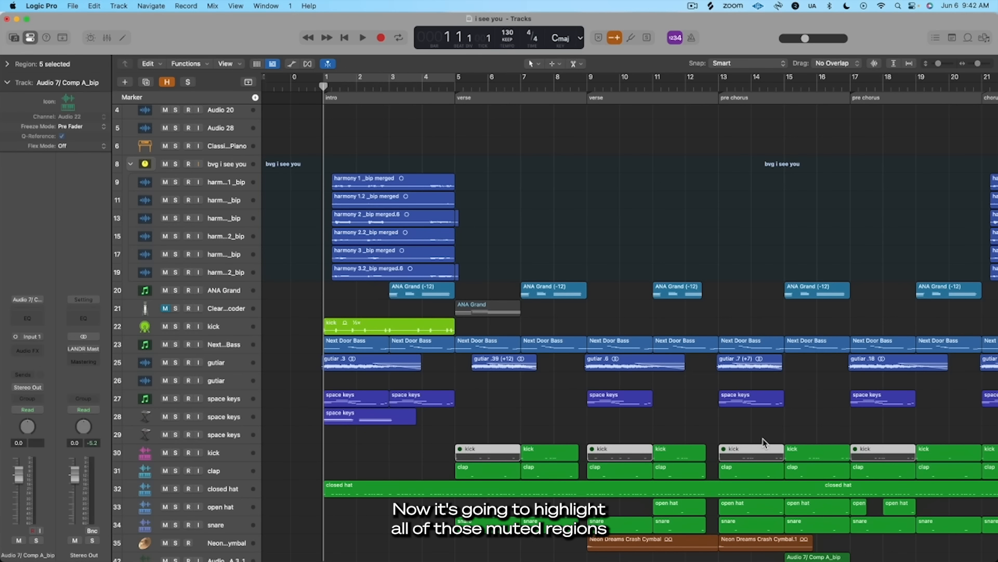
pyautogui.press('Delete')
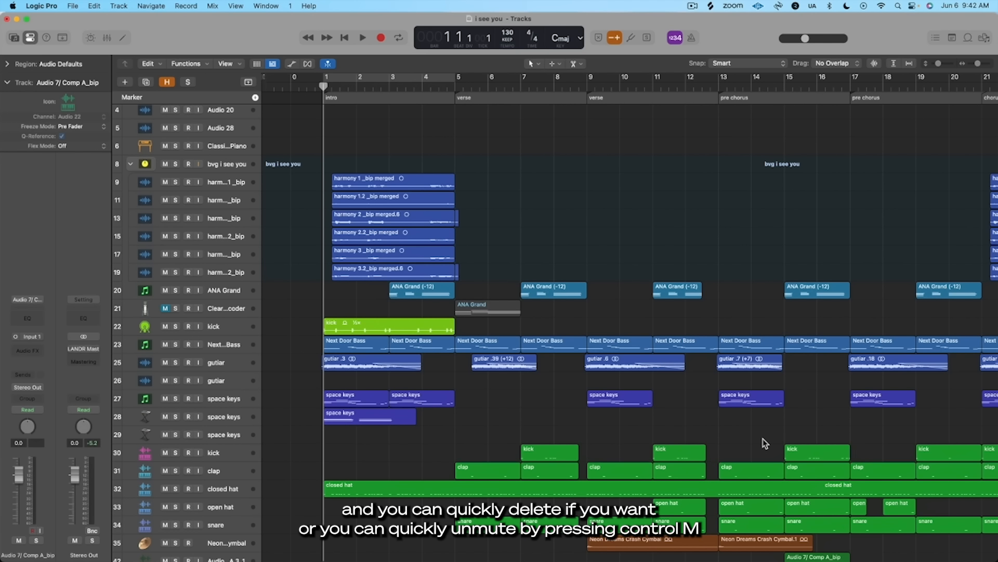
pyautogui.press('super+z')
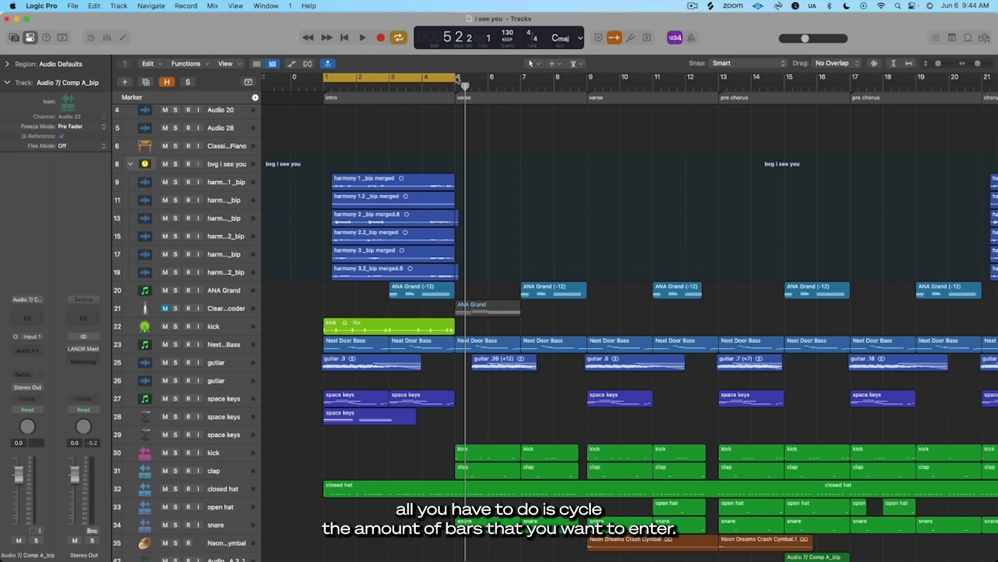
# - Move the cycle area to bars 5 to 9 and insert silence between the locators across the whole project
pyautogui.moveTo(449, 84); pyautogui.dragTo(580, 84)
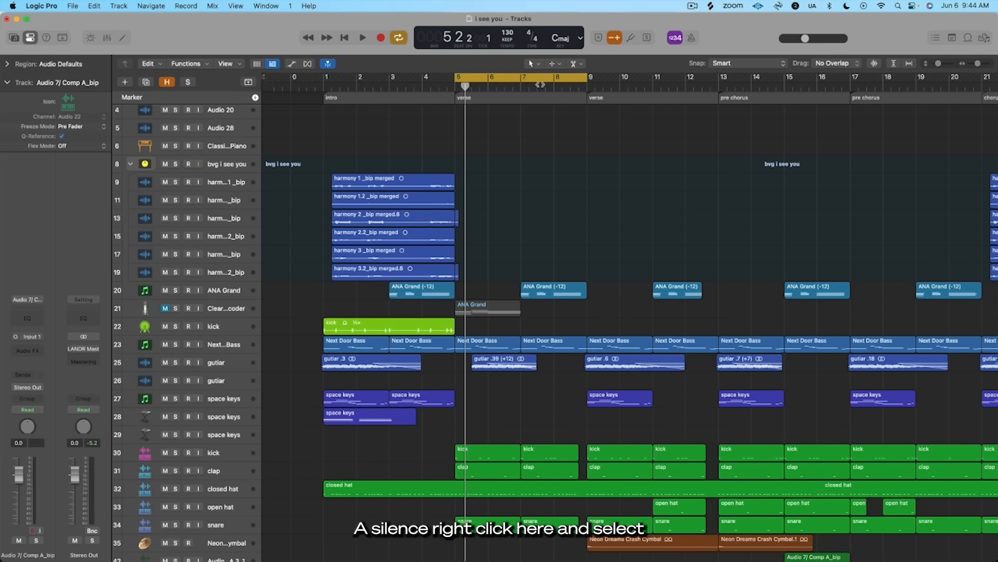
pyautogui.rightClick(537, 82)
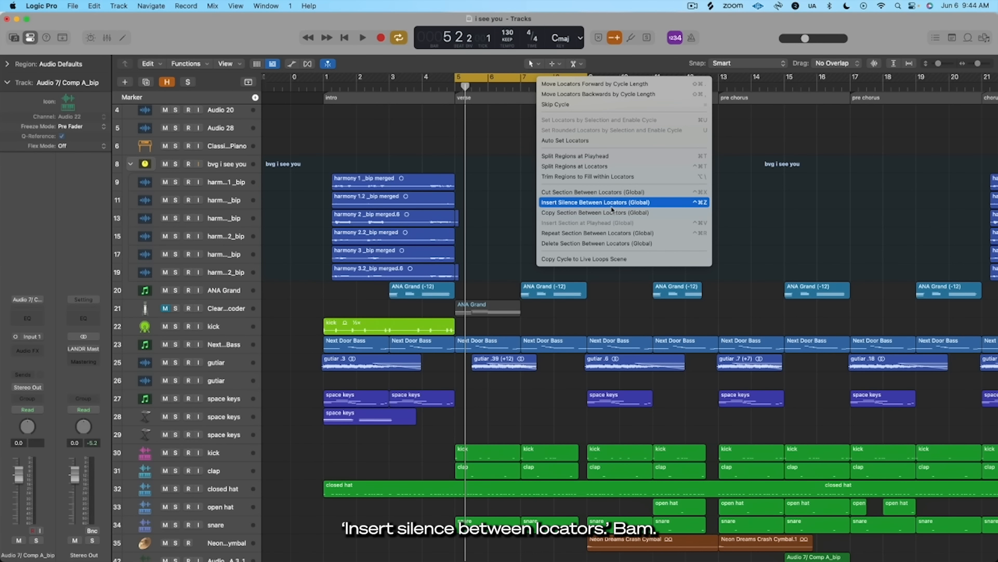
pyautogui.click(611, 206)
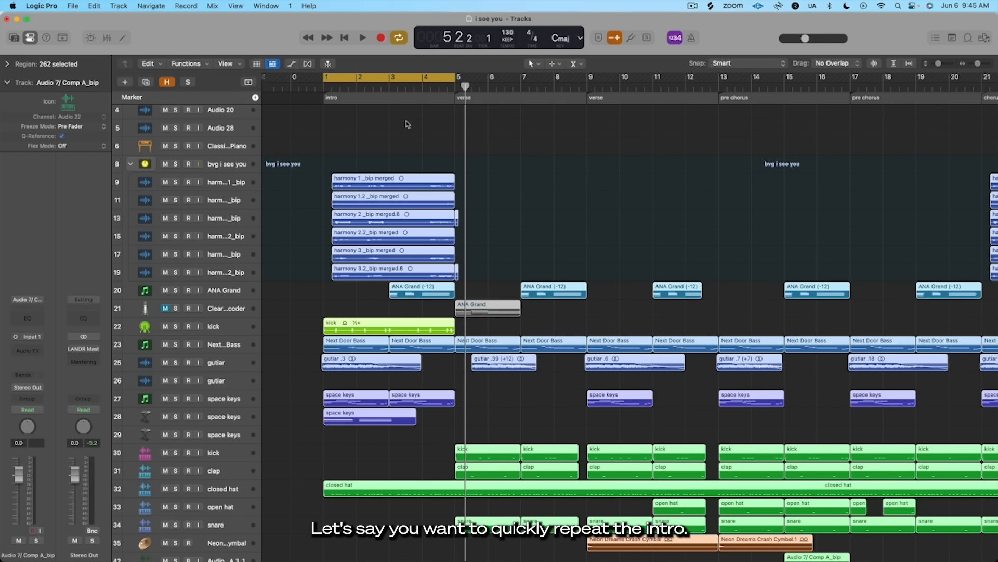
# - Repeat the intro section between the locators at bars 1 to 5 across the whole project
pyautogui.rightClick(416, 79)
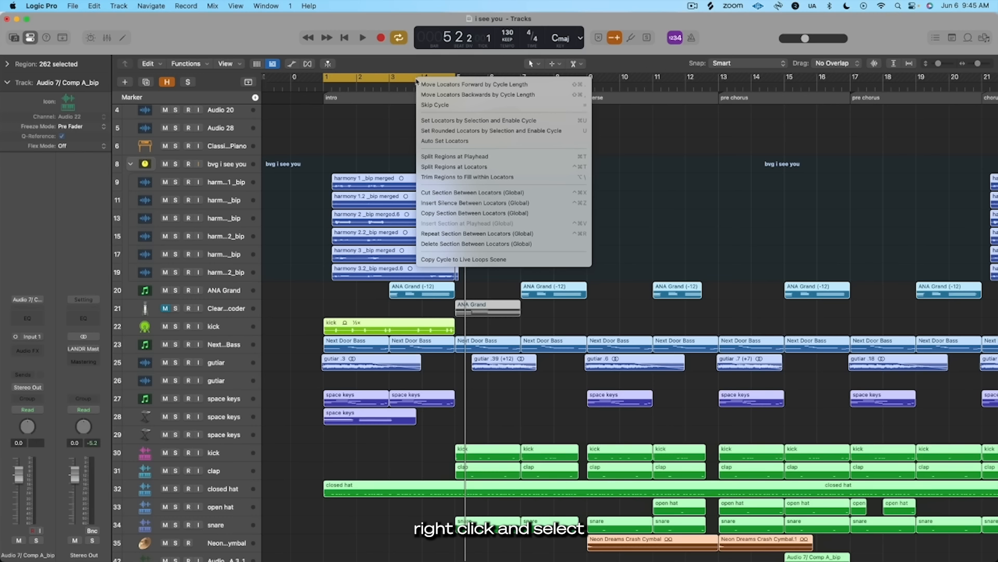
pyautogui.click(474, 234)
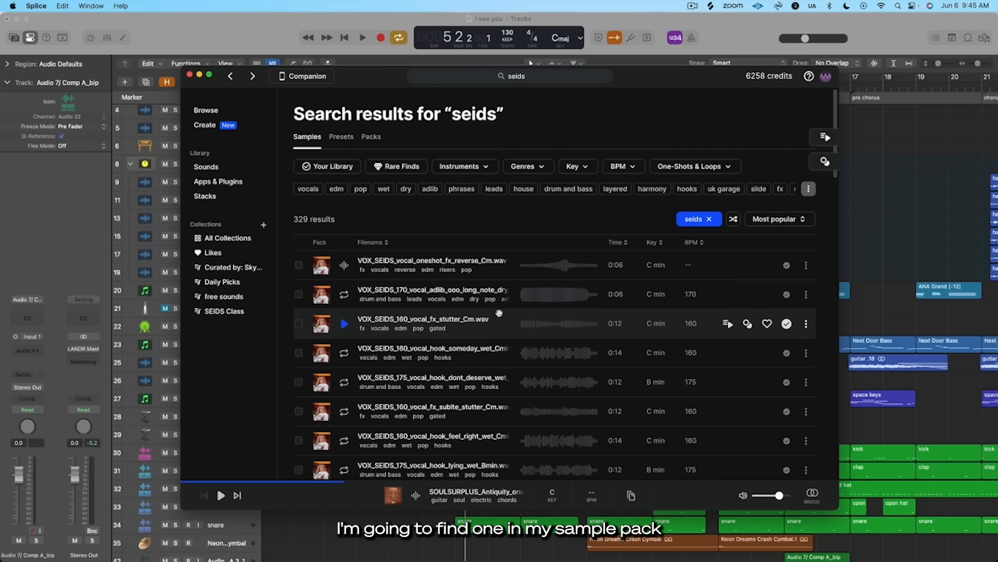
# - Audition VOX_SEIDS_170_vocal_adlib_ooo_long_note_dry in Splice, load it into a new Quick Sampler track in Logic Pro, and toggle Flex
pyautogui.click(344, 294)
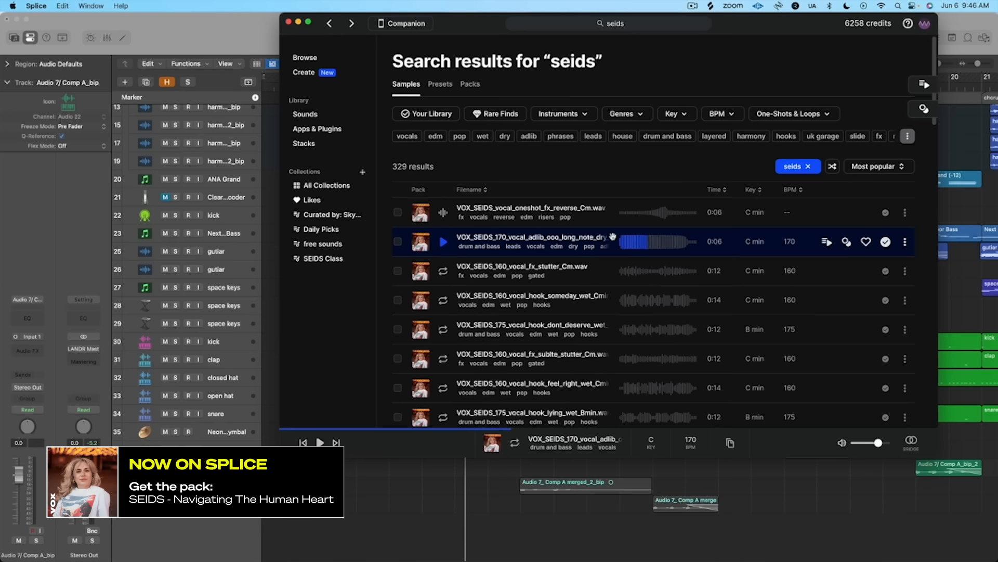
pyautogui.moveTo(612, 237); pyautogui.dragTo(211, 513)
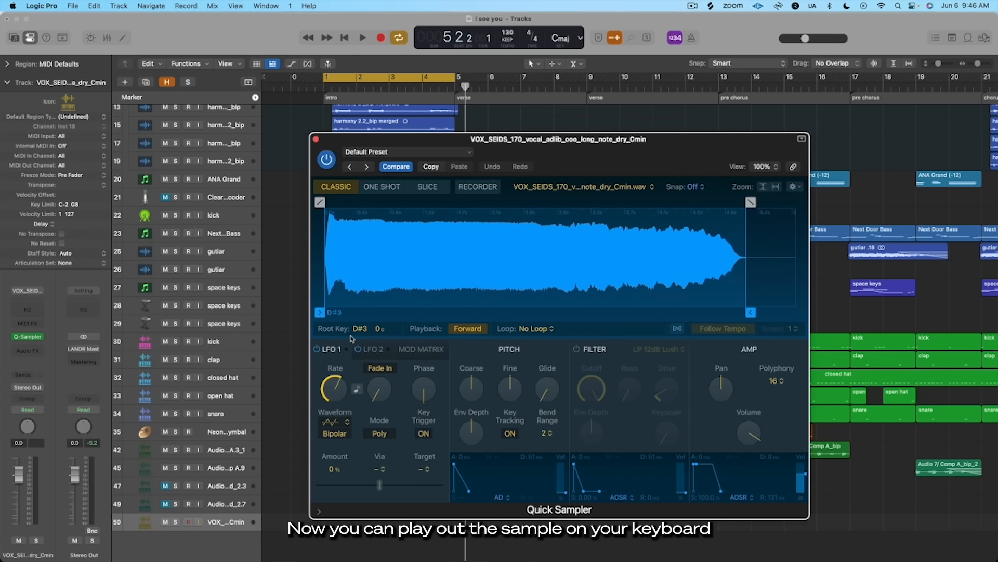
pyautogui.click(678, 330)
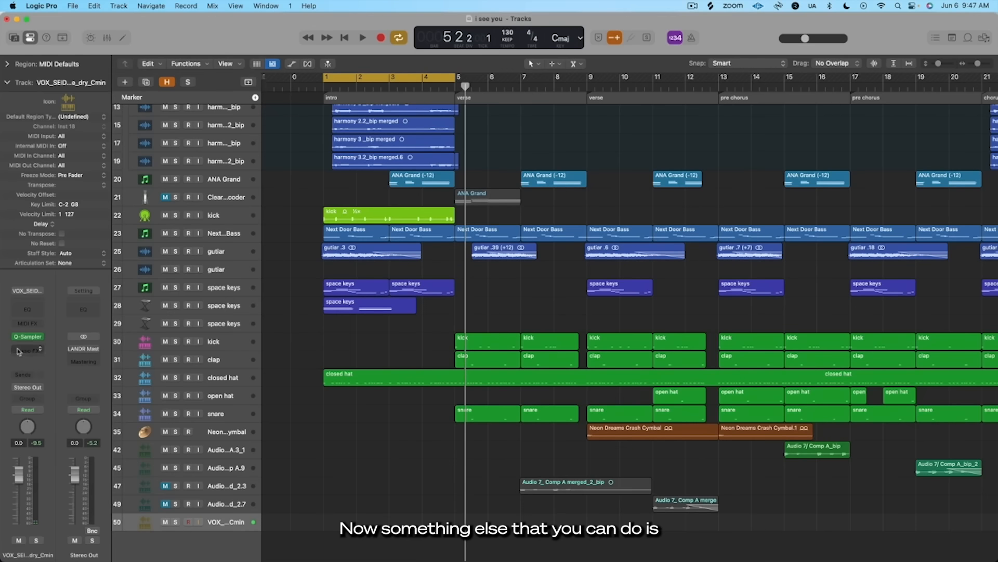
# - Add an Arpeggiator MIDI effect to the vocal sampler track, with Variation at 3 and the rate at 1/4 Triplet
pyautogui.click(41, 325)
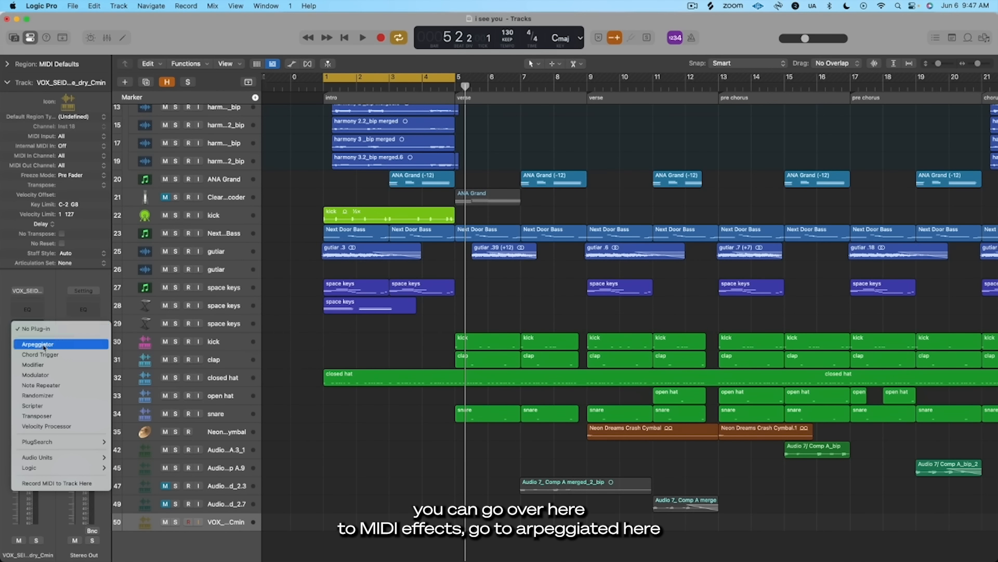
pyautogui.click(42, 344)
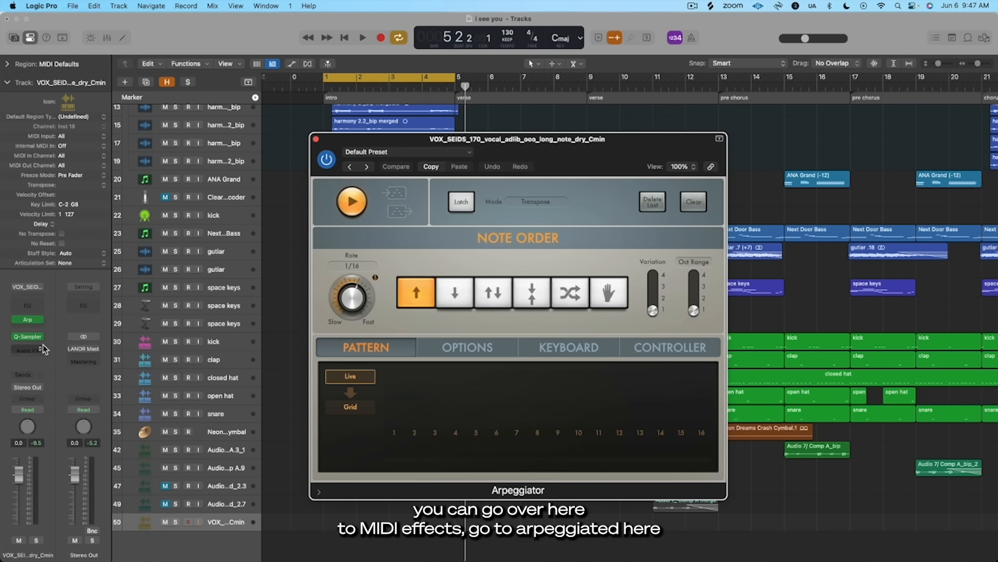
pyautogui.click(654, 291)
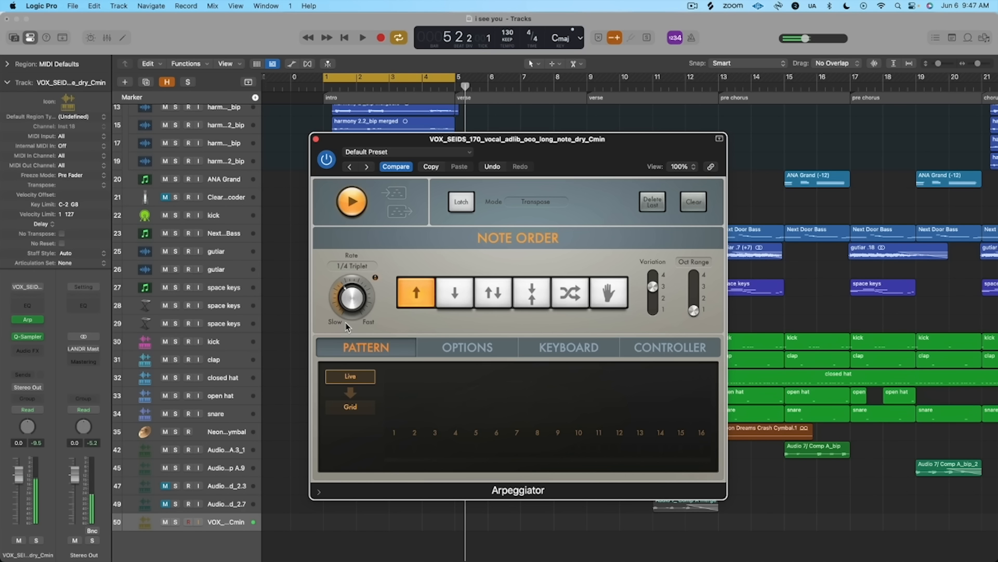
# - Load the Arpeggiator preset Complex Chord Groove 05 and raise the master volume slightly
pyautogui.click(473, 155)
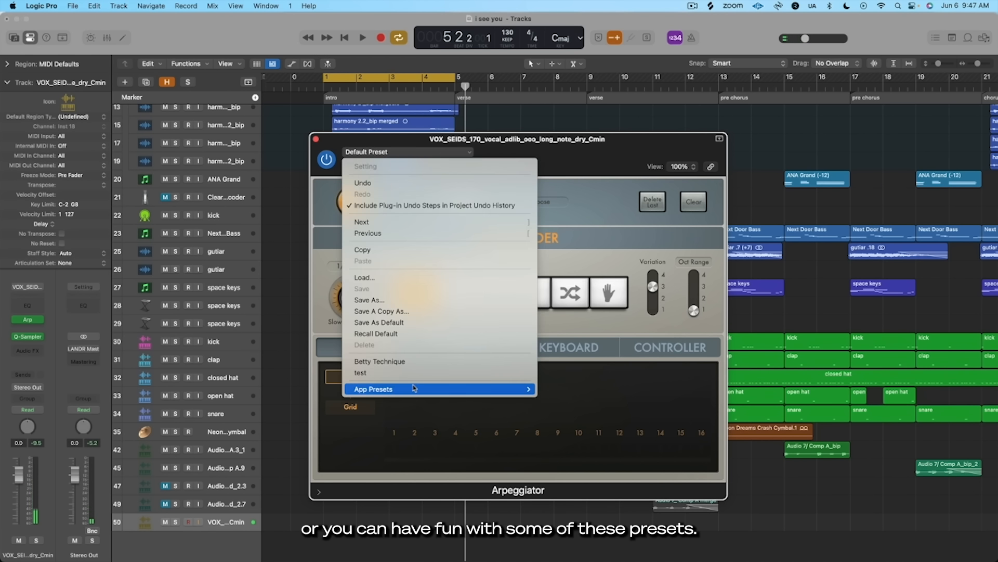
pyautogui.moveTo(468, 389)
pyautogui.click(563, 257)
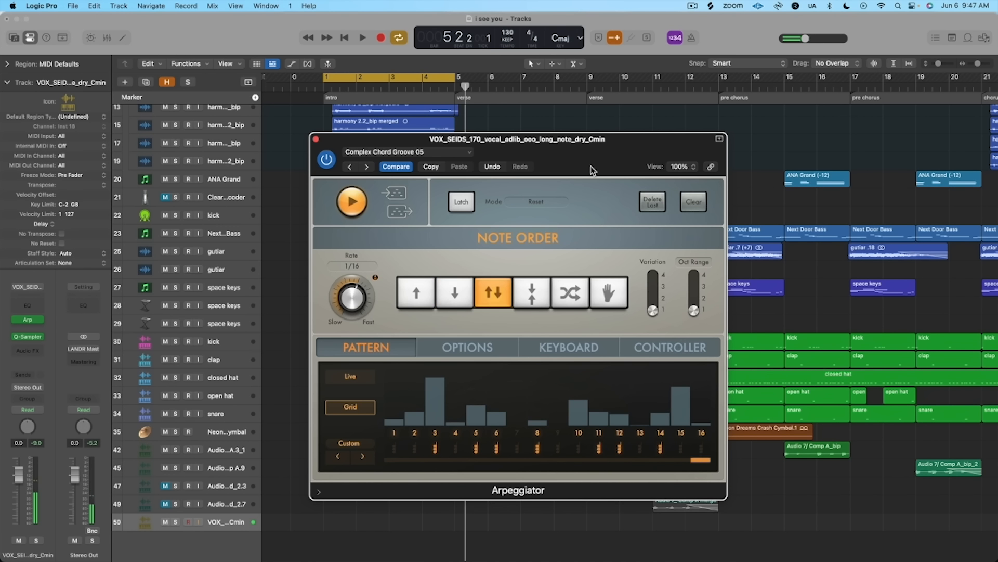
pyautogui.moveTo(806, 38); pyautogui.dragTo(828, 41)
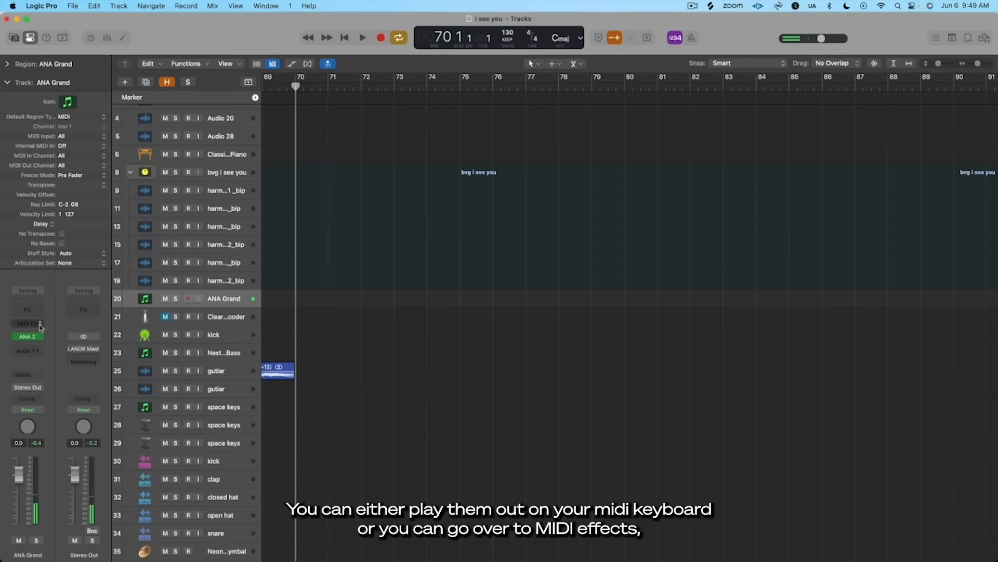
# - Add a Chord Trigger MIDI effect to the ANA Grand track and record a short take starting at bar 71
pyautogui.click(36, 327)
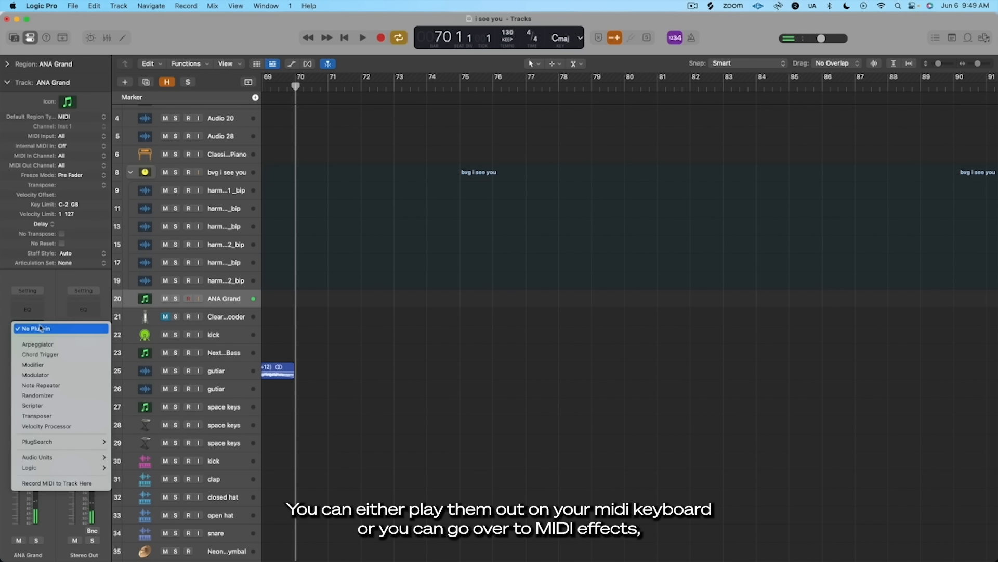
pyautogui.click(40, 354)
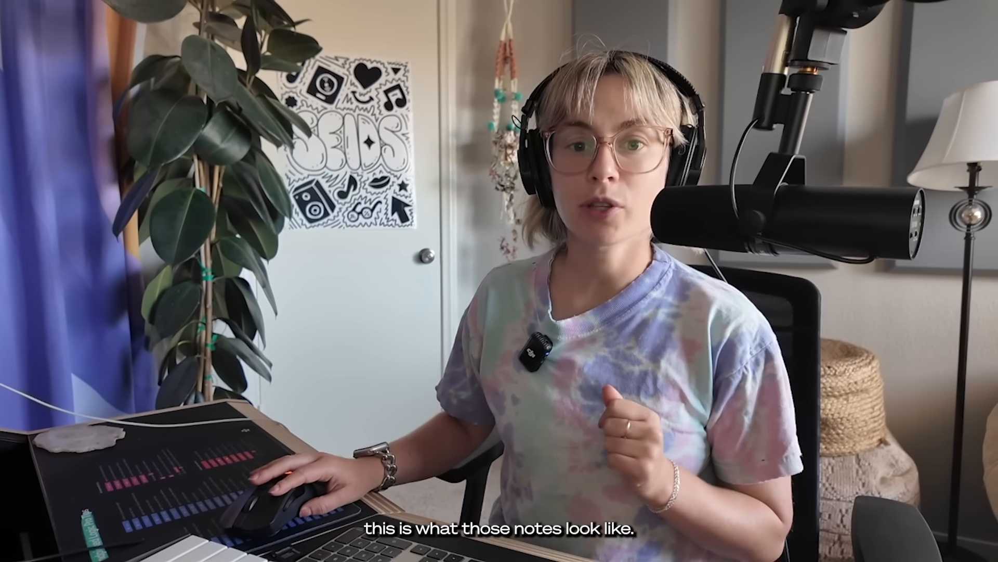
pyautogui.click(382, 38)
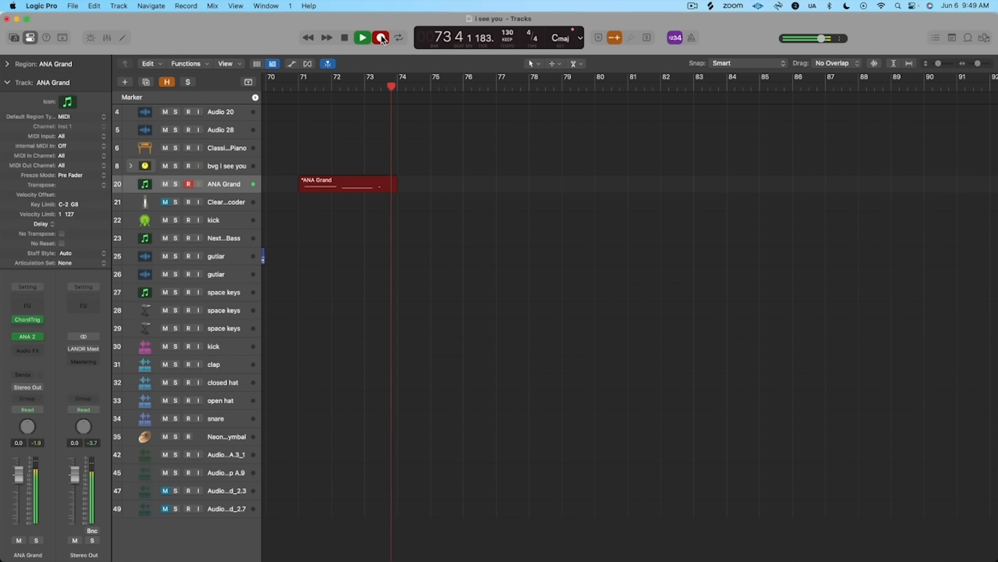
pyautogui.press('space')
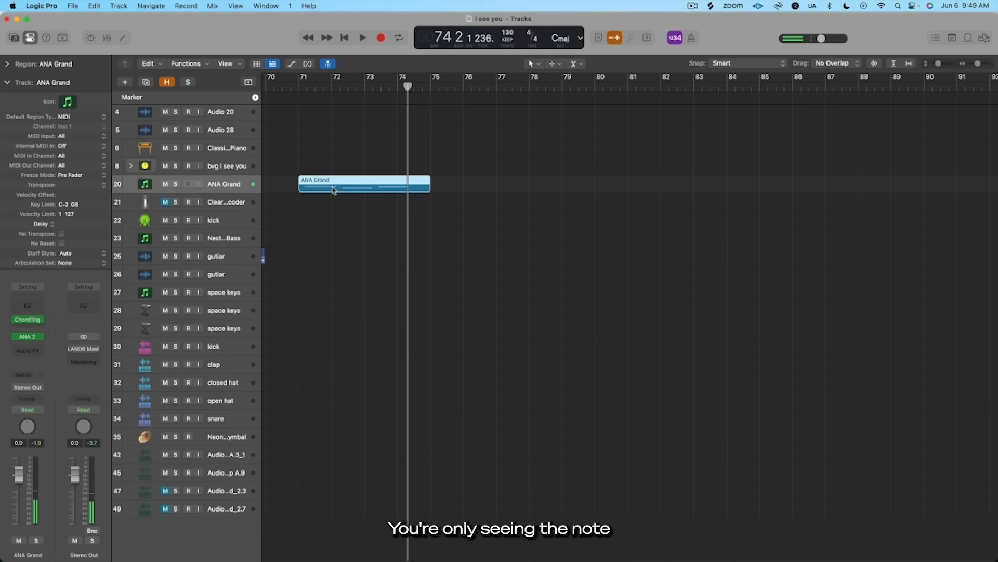
# - Open the Piano Roll, enable Record MIDI to Track Here on the Chord Trigger, and record the triggered chords on ANA Grand from bar 73
pyautogui.doubleClick(333, 190)
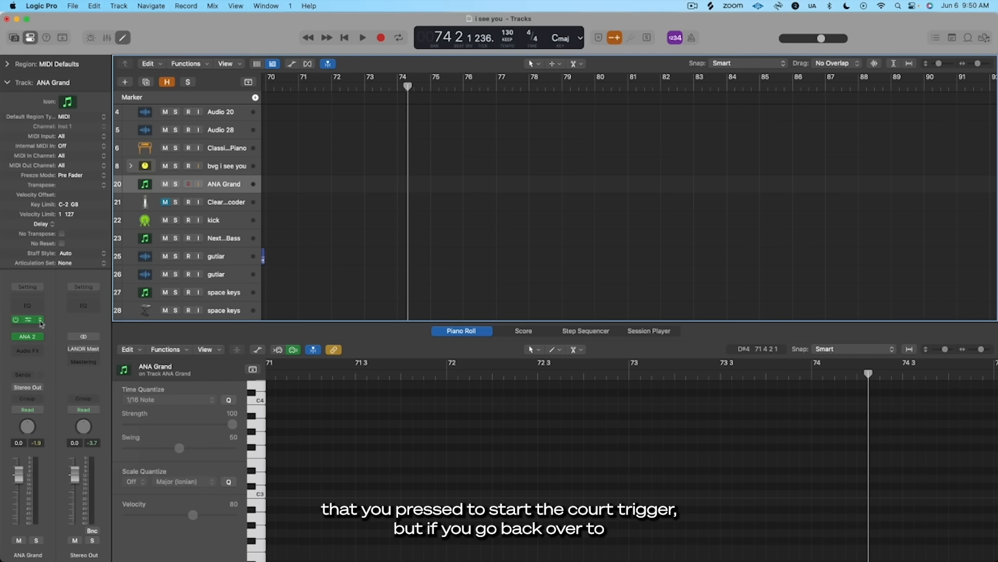
pyautogui.click(40, 322)
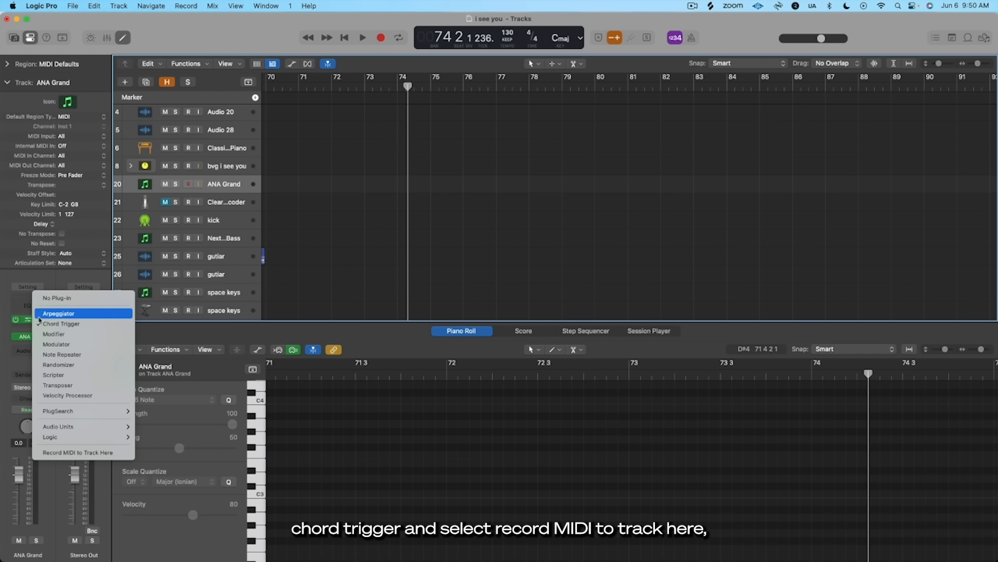
pyautogui.click(82, 452)
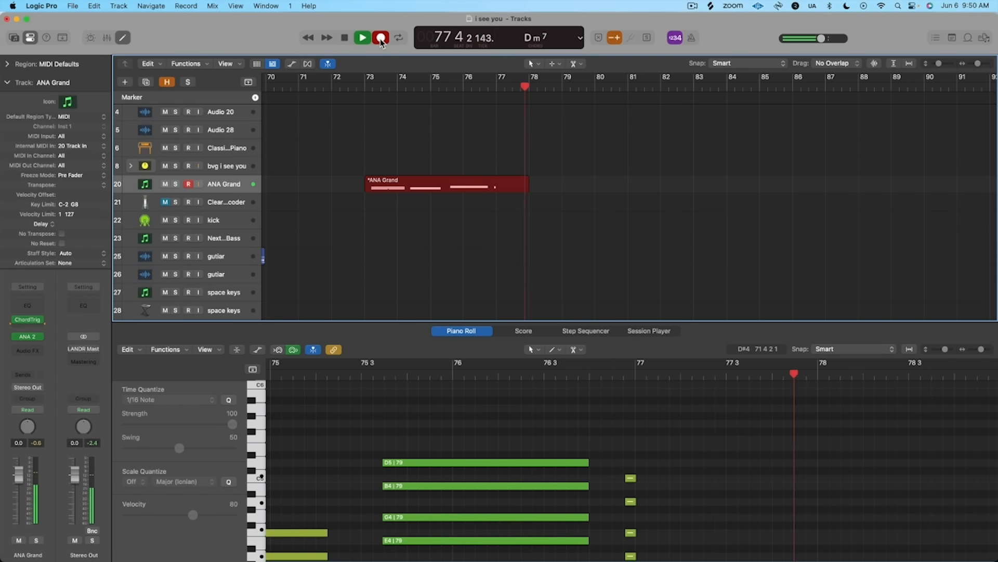
pyautogui.press('space')
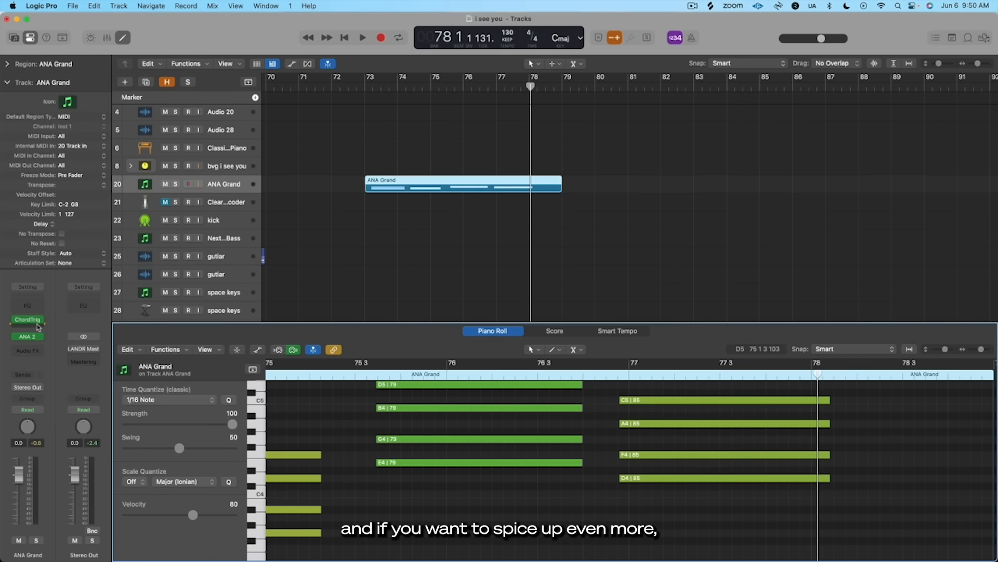
# - Add an Arpeggiator after the Chord Trigger with Record MIDI to Track Here enabled, and record the arpeggiated notes on ANA Grand from bar 73
pyautogui.click(35, 327)
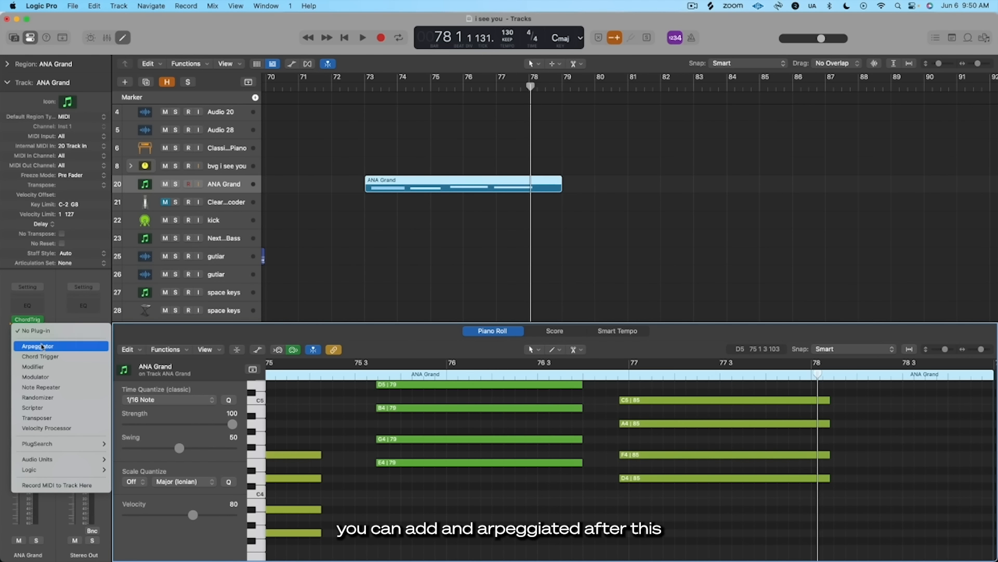
pyautogui.click(41, 346)
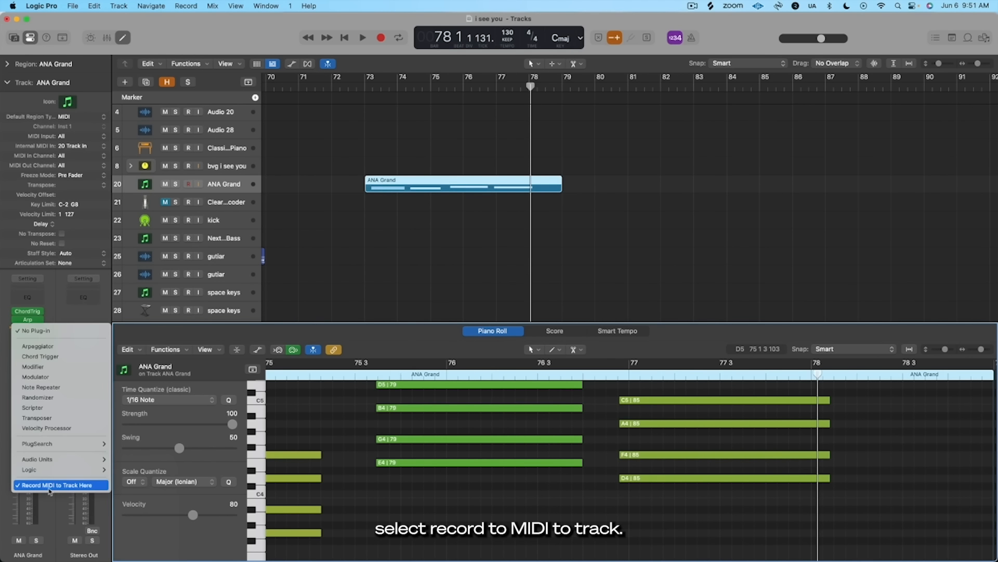
pyautogui.click(52, 484)
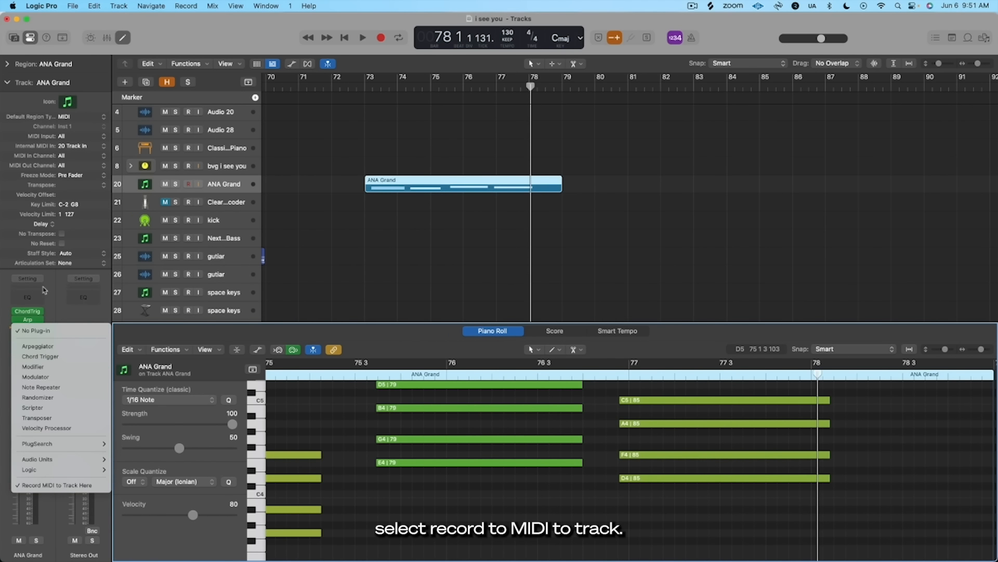
pyautogui.click(349, 239)
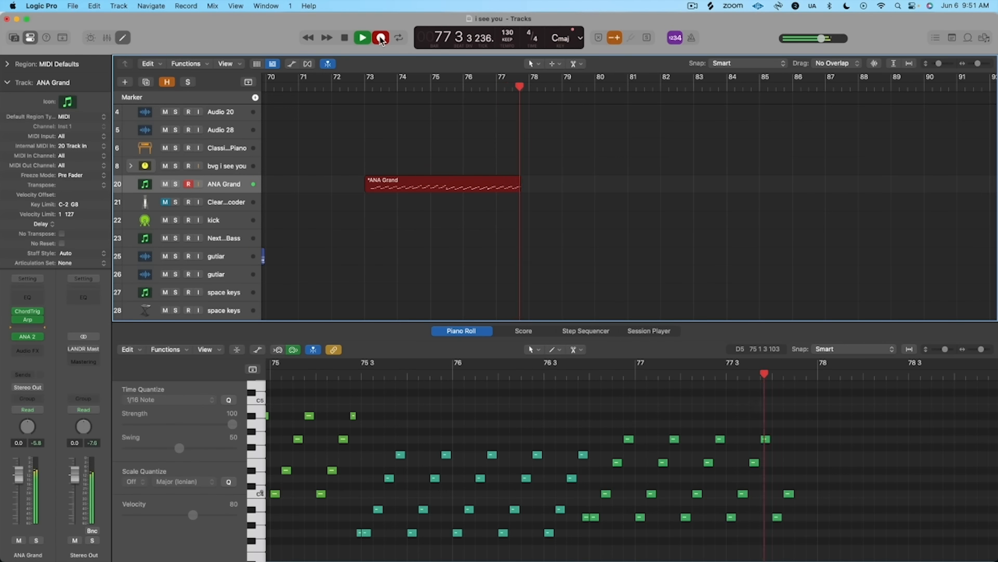
pyautogui.click(382, 38)
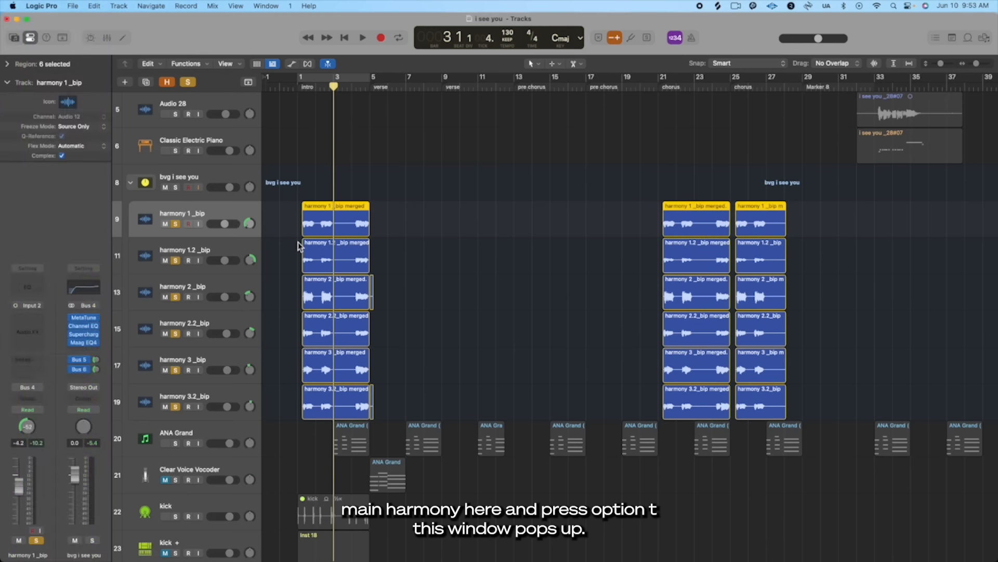
# - Make harmony 1 _bip the groove track, set the five other harmony tracks to match it, and play back from bar 1
pyautogui.hotkey('alt', 't')
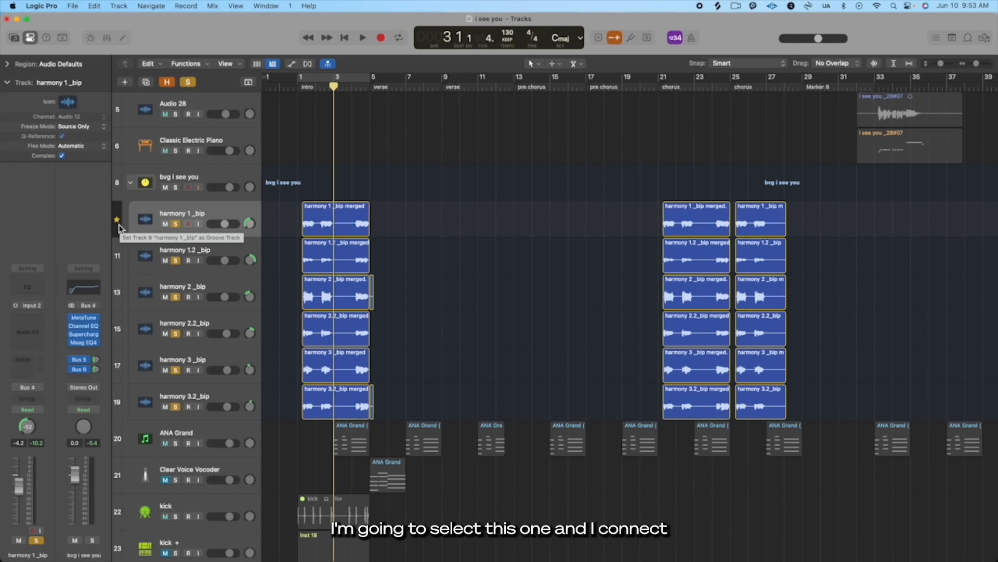
pyautogui.click(118, 224)
pyautogui.click(128, 256)
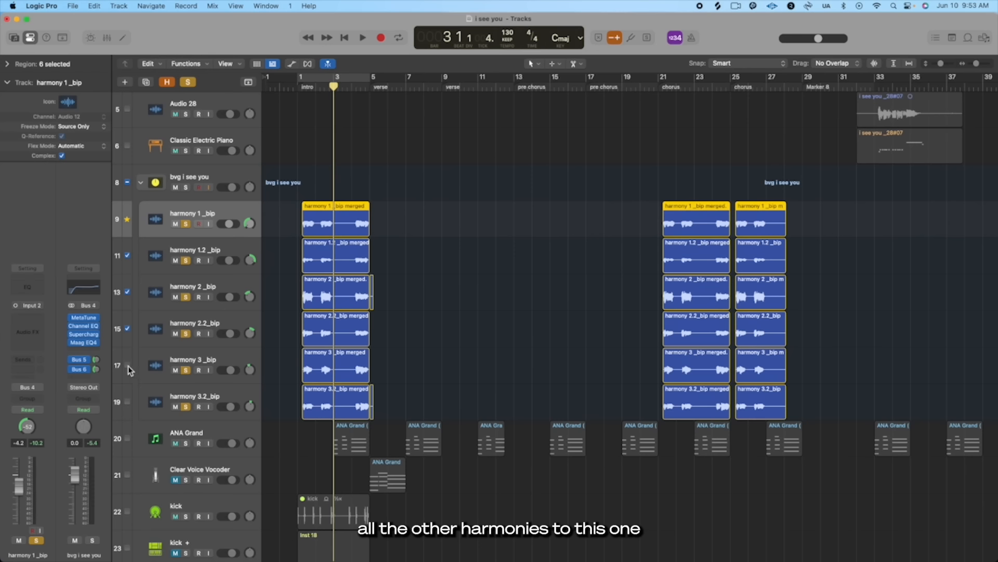
pyautogui.click(128, 402)
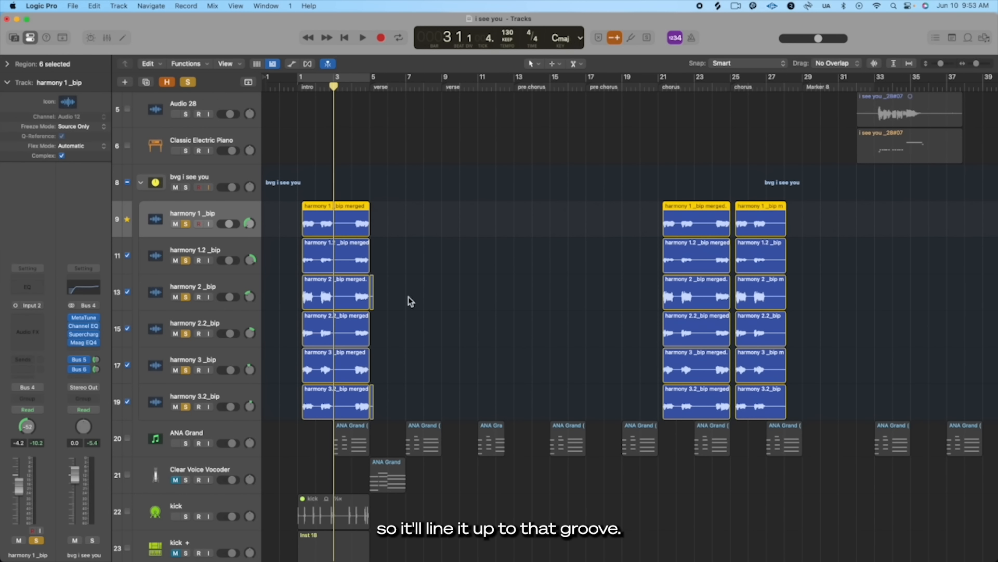
pyautogui.click(304, 92)
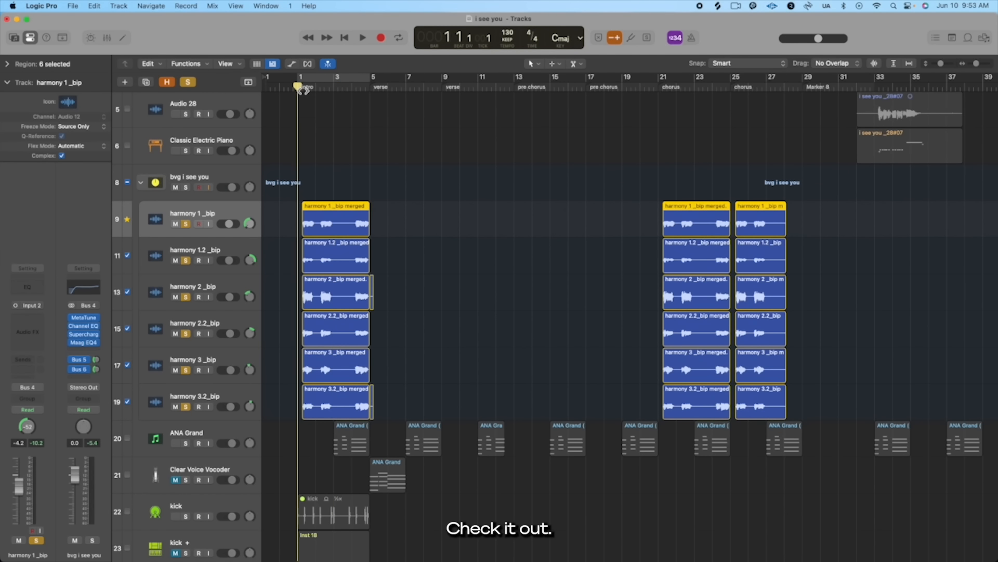
pyautogui.press('space')
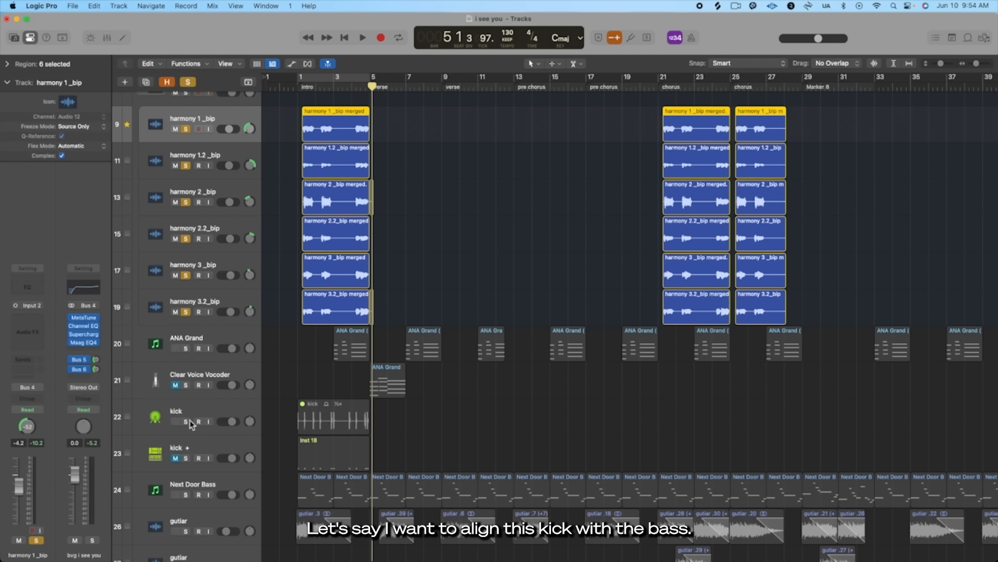
# - Unmute the kick region, make kick the groove track with Next Door Bass following it, and play back from bar 1
pyautogui.click(322, 425)
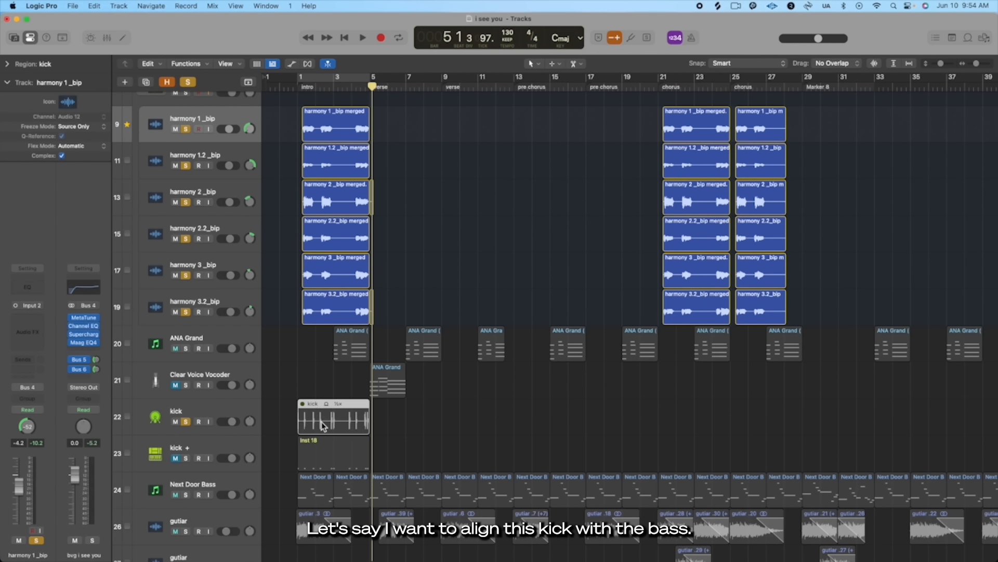
pyautogui.hotkey('ctrl', 'm')
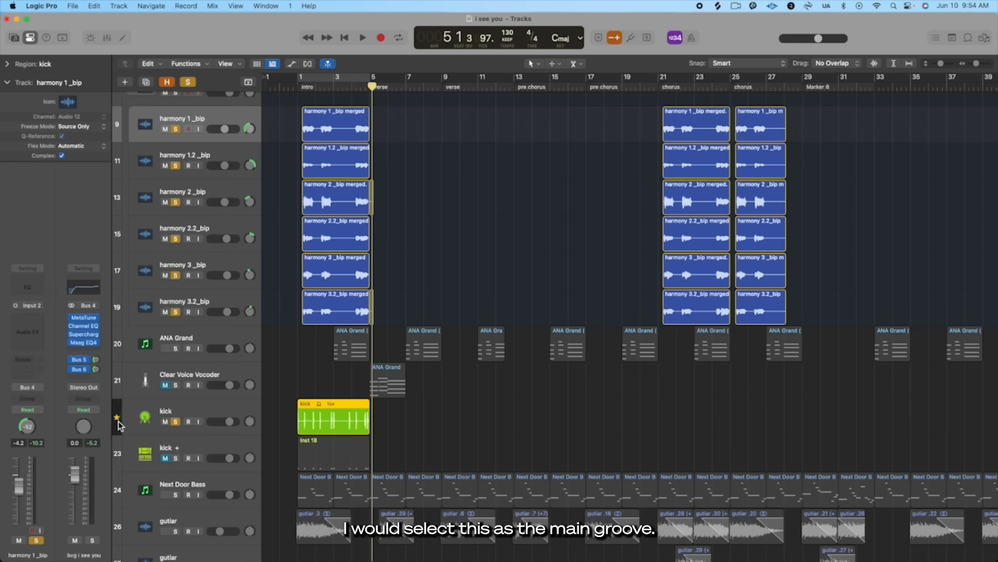
pyautogui.click(119, 424)
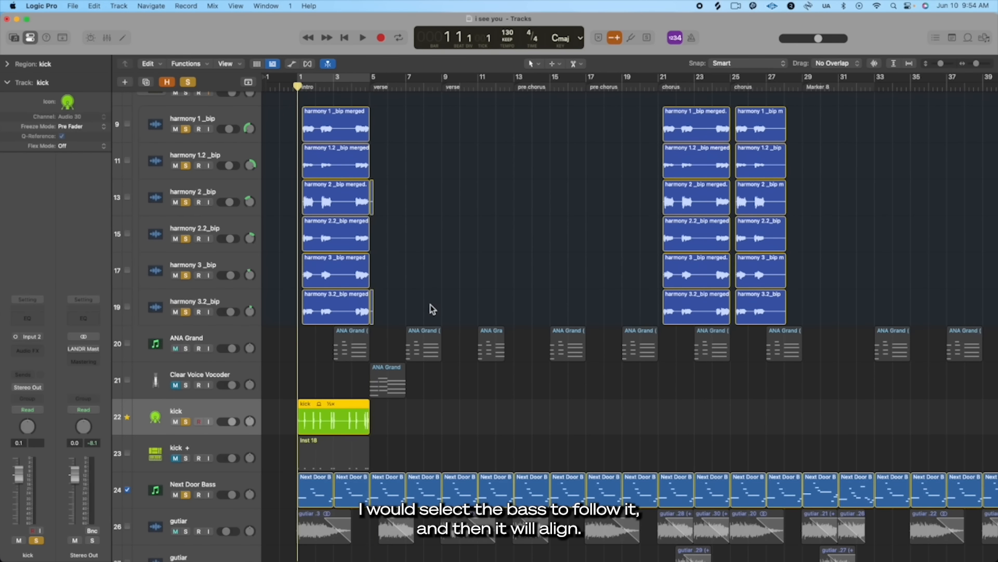
pyautogui.press('space')
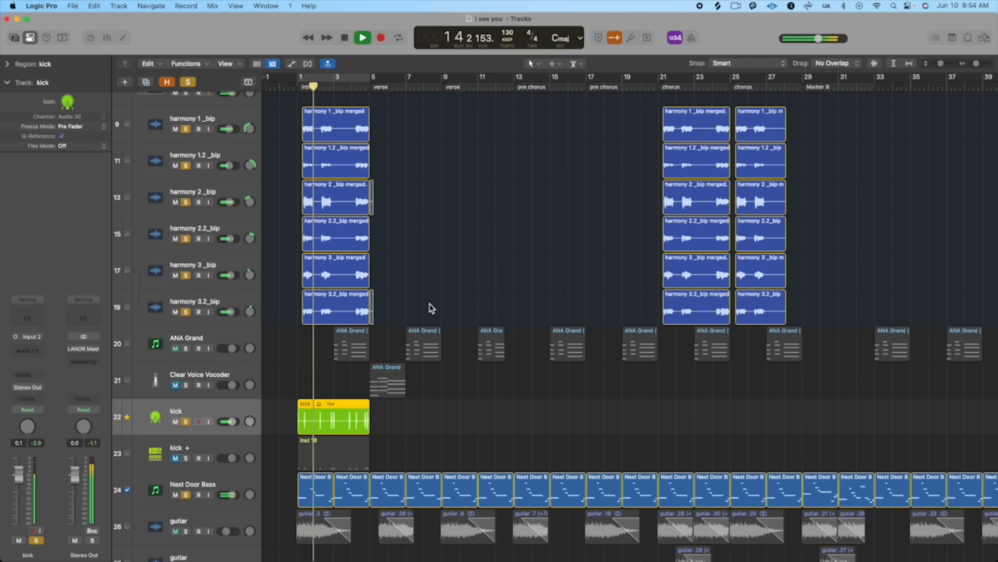